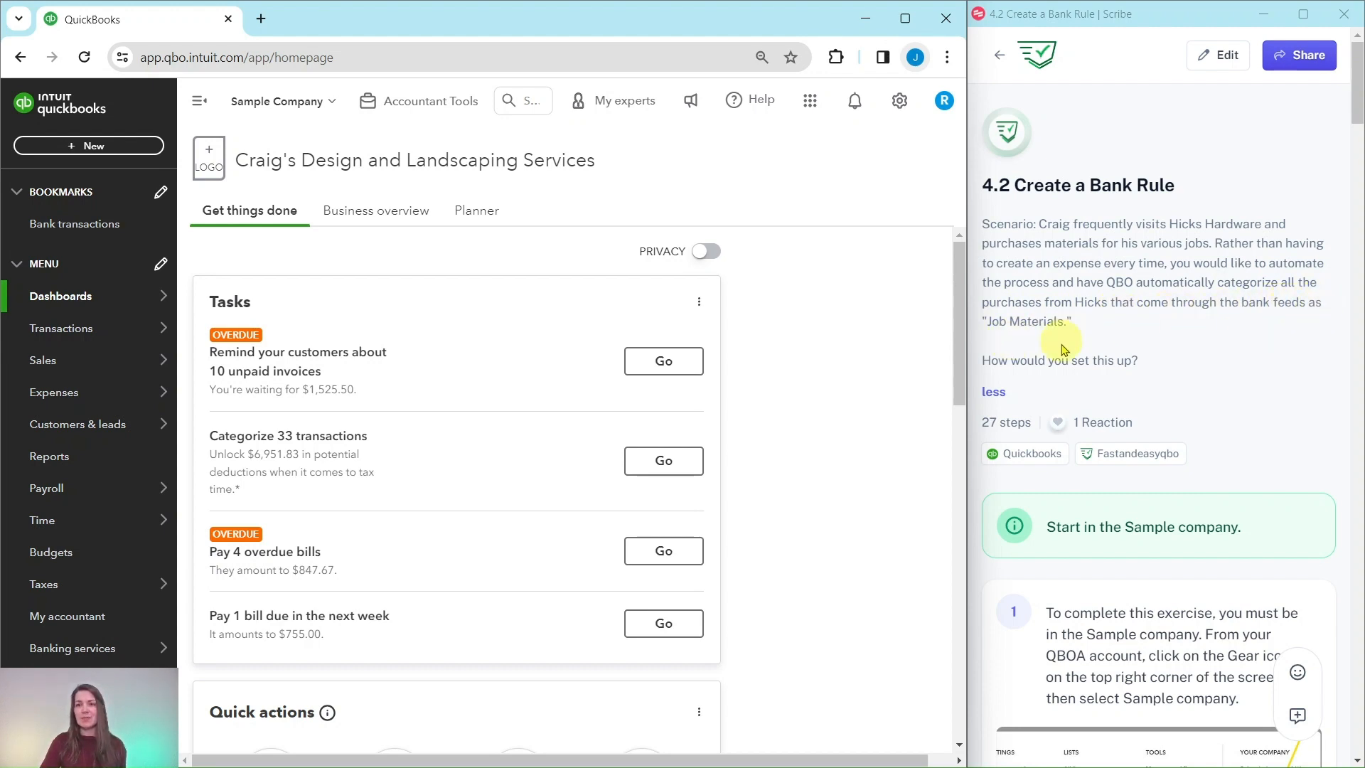
# Step: Read the introductory exercise instructions, then open the bank transactions page and dismiss the bank connection message
pyautogui.scroll(-5, 1118, 337)
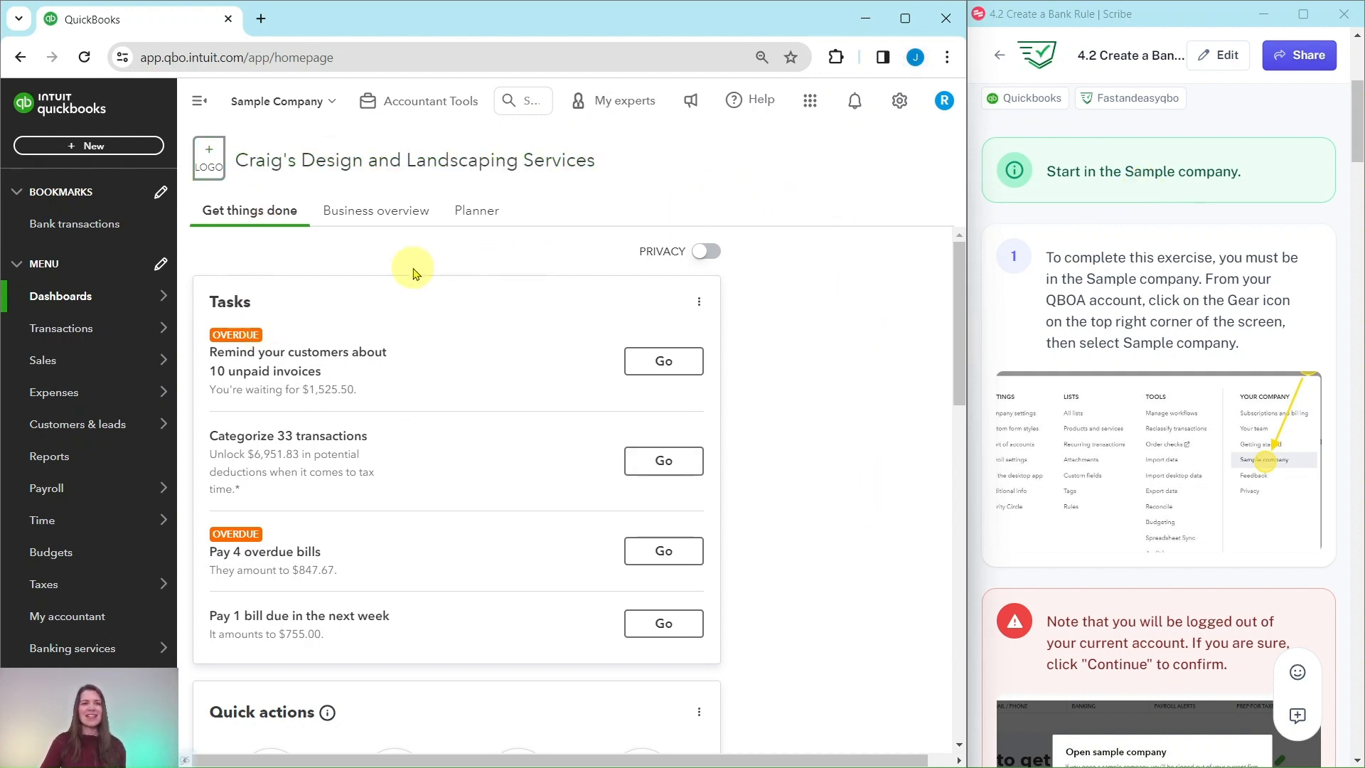
pyautogui.scroll(-4, 1075, 299)
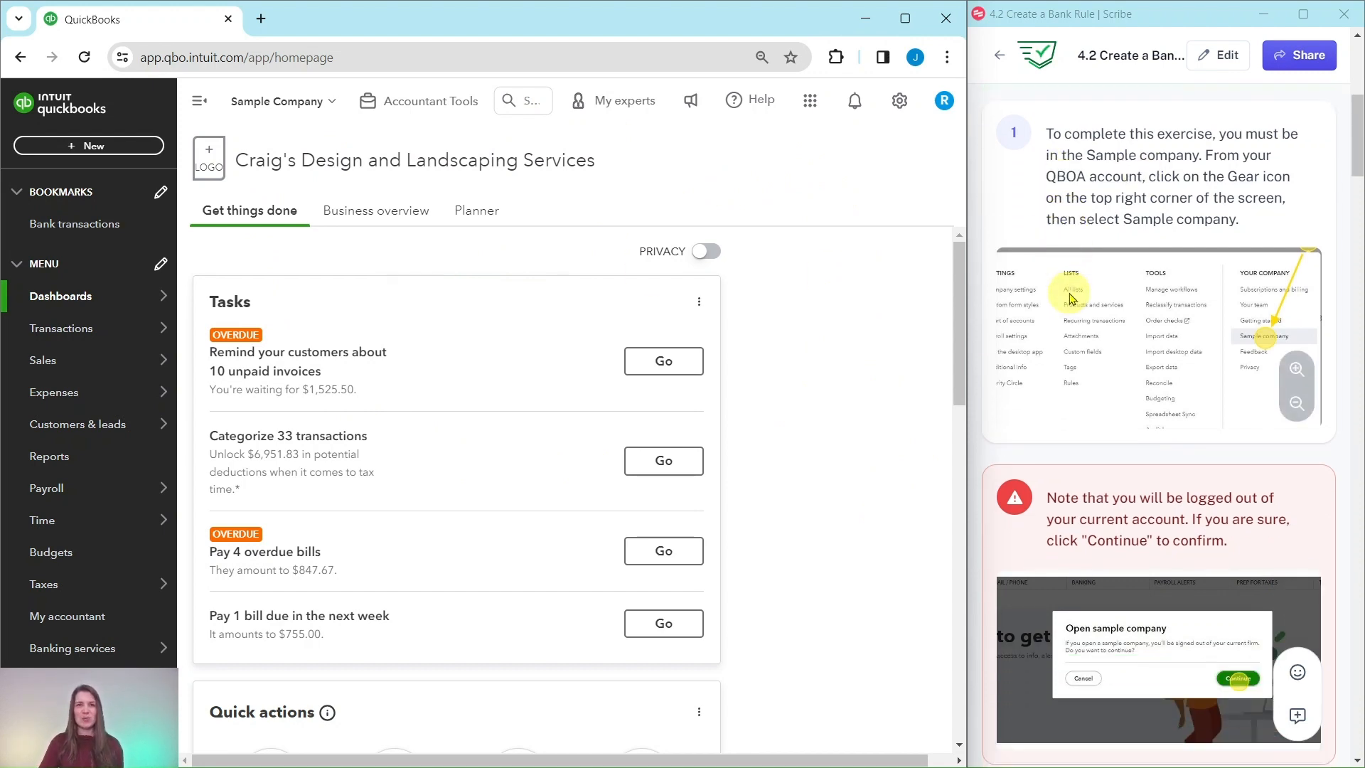
pyautogui.scroll(-8, 1087, 280)
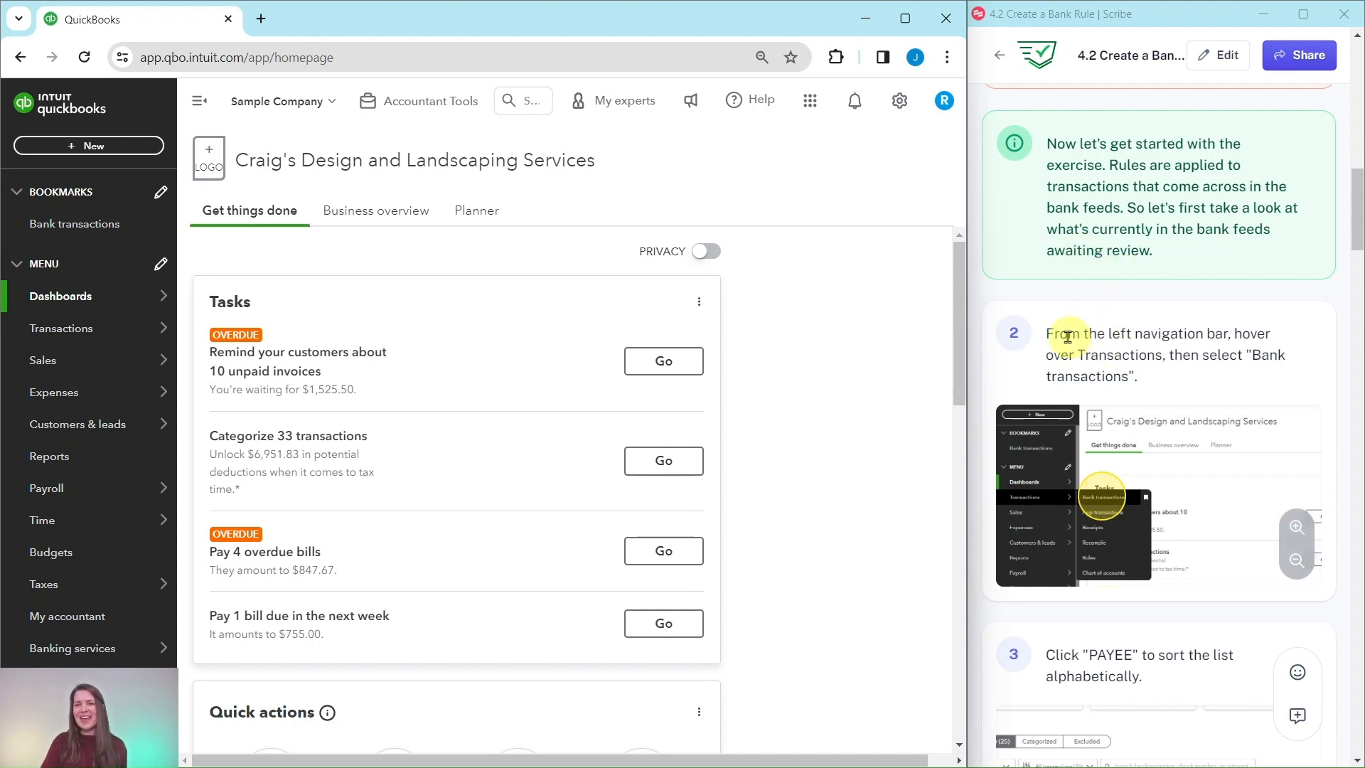
pyautogui.scroll(-3, 1066, 330)
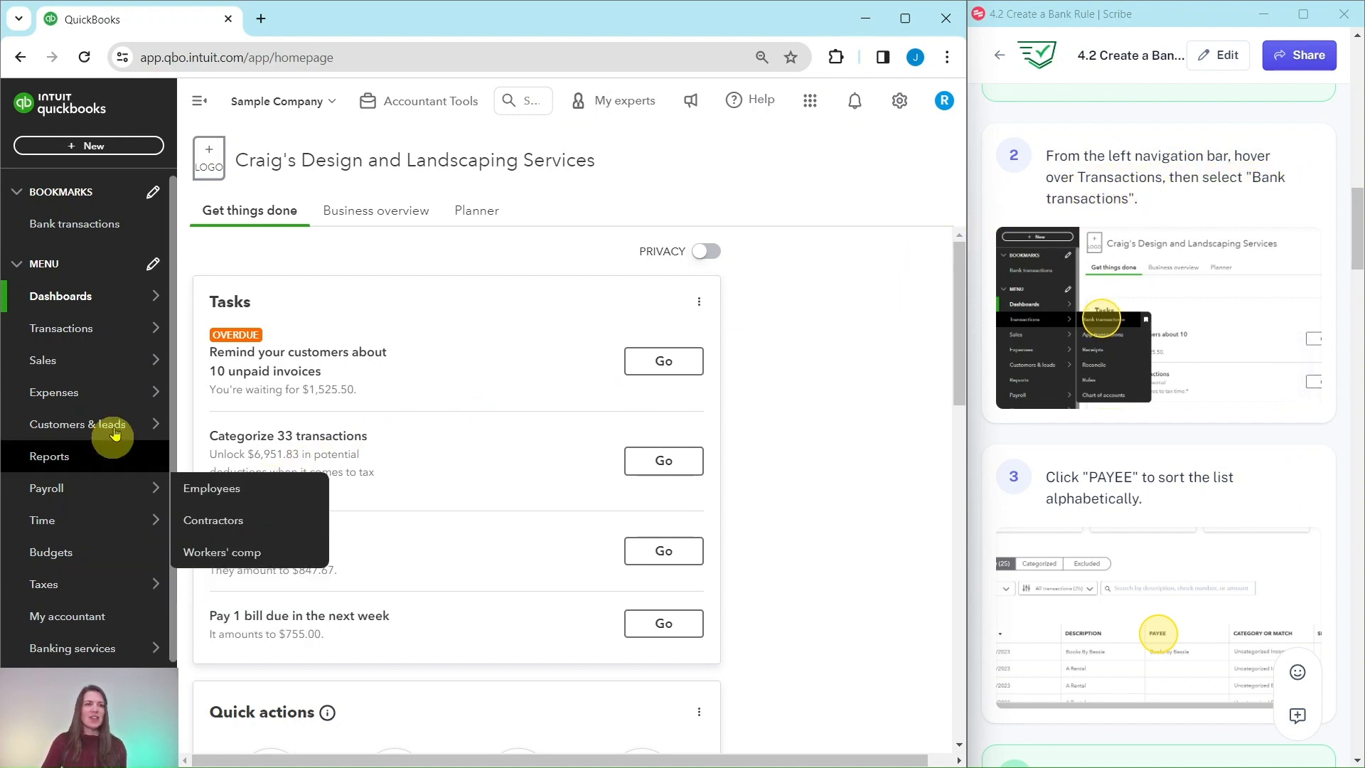
pyautogui.moveTo(61, 335)
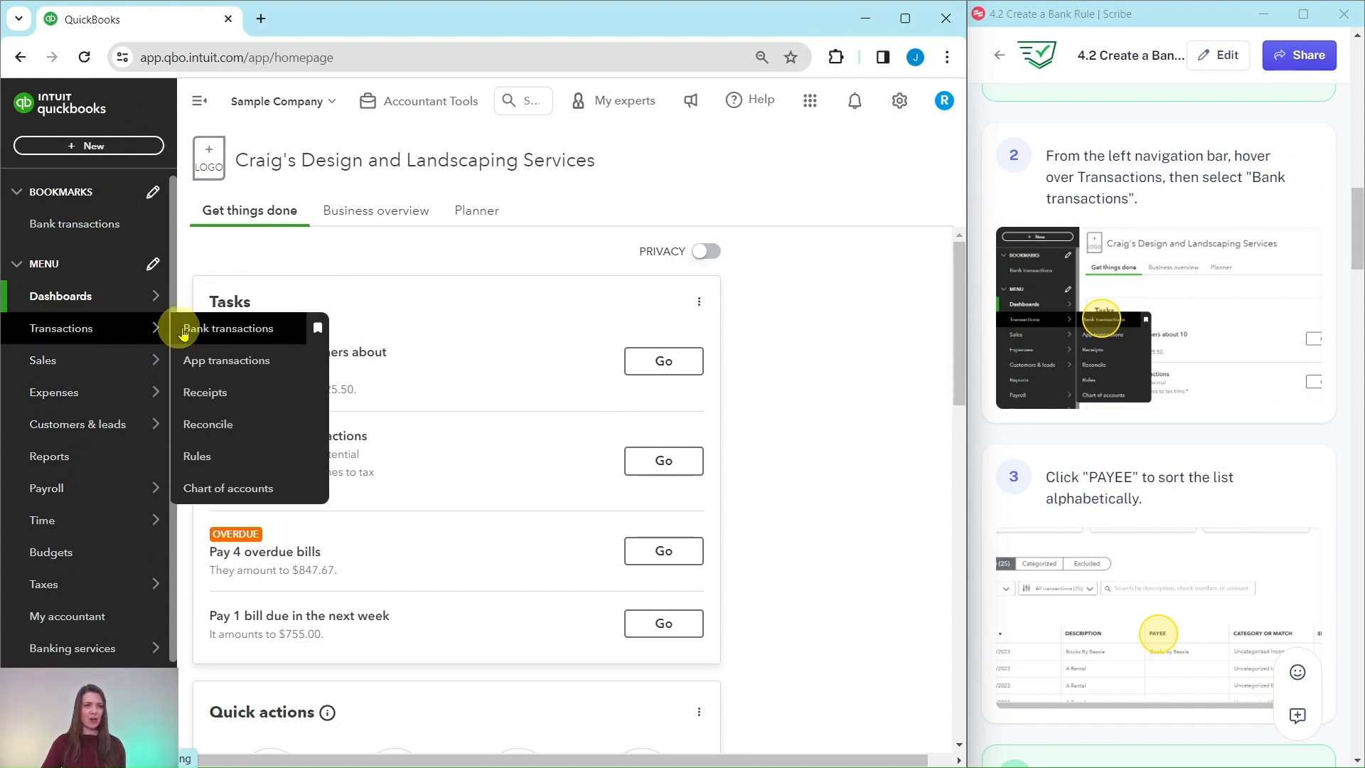
pyautogui.click(227, 332)
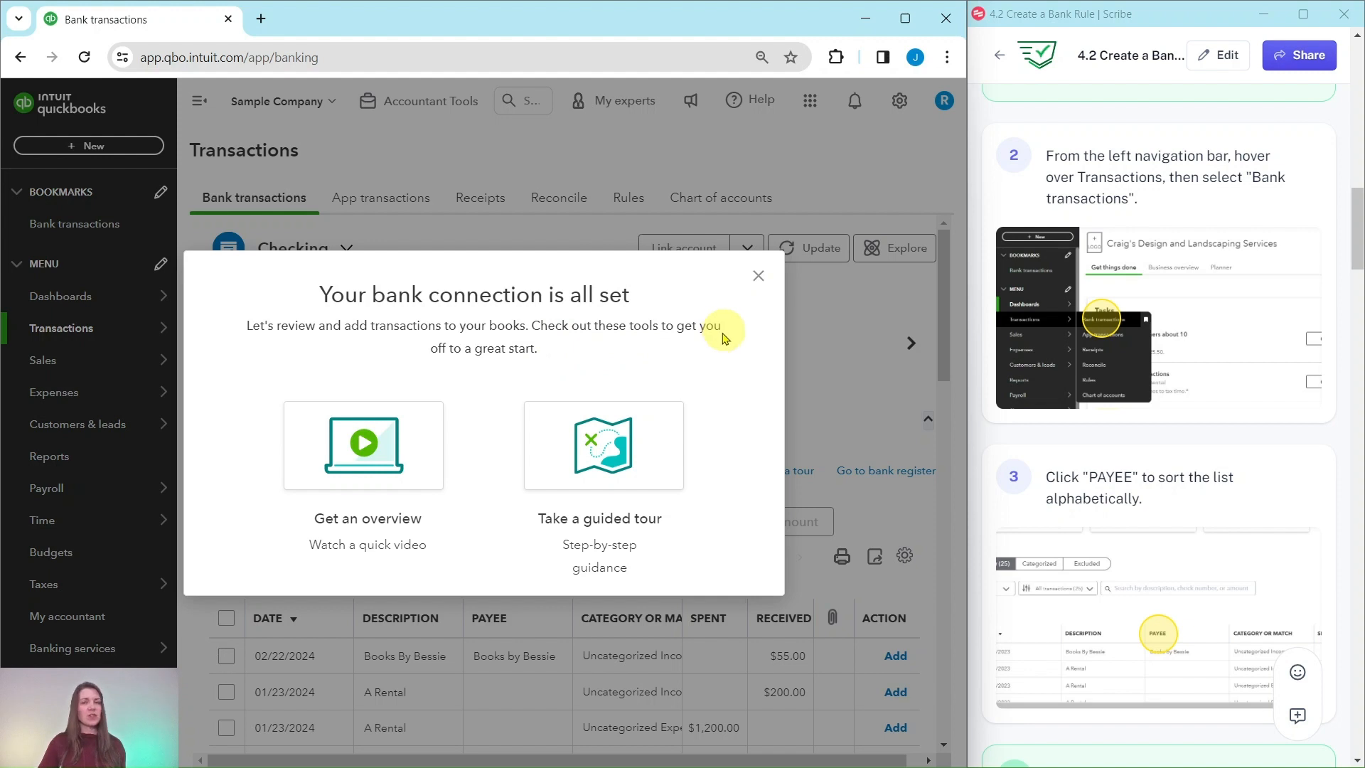
pyautogui.click(759, 278)
# Step: Sort the Checking account's for-review transactions by payee and examine the Hicks Hardware entries
pyautogui.scroll(-4, 1098, 390)
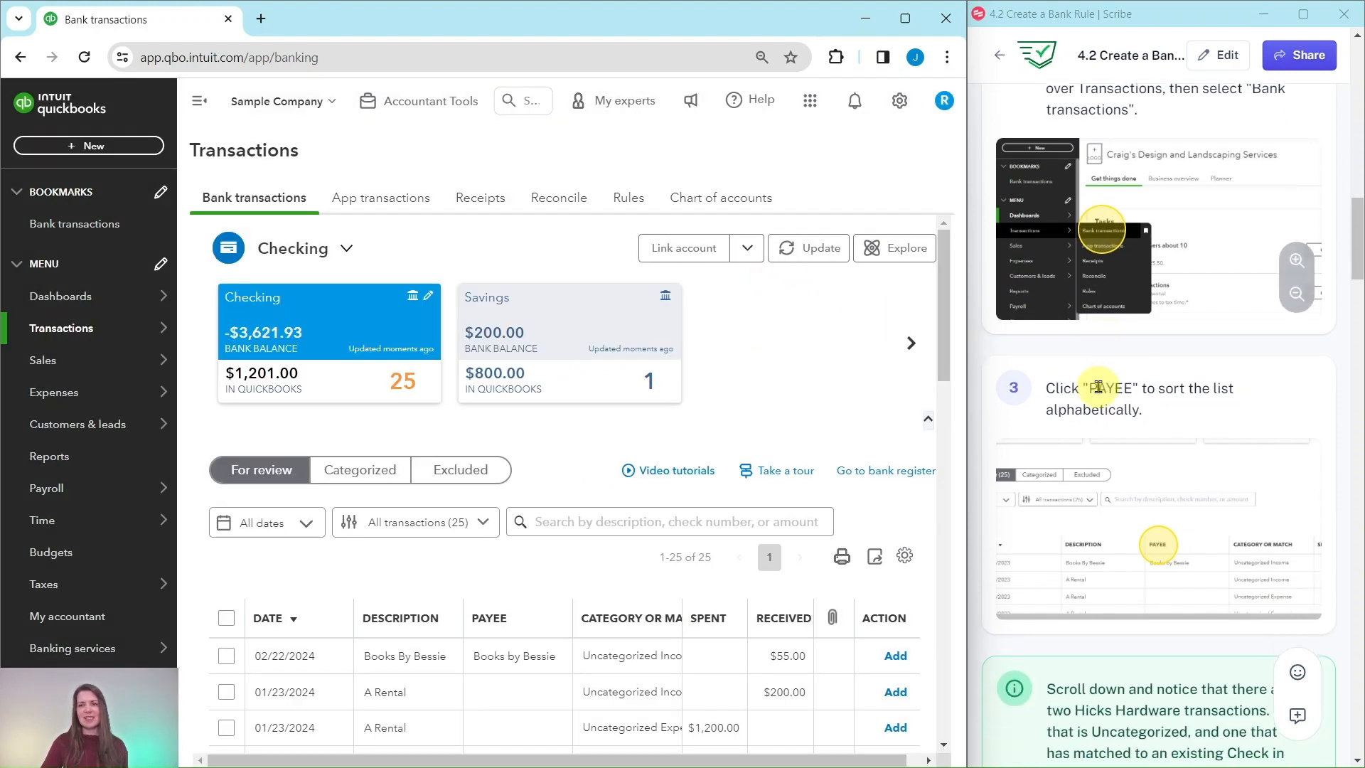
pyautogui.scroll(-1, 1100, 391)
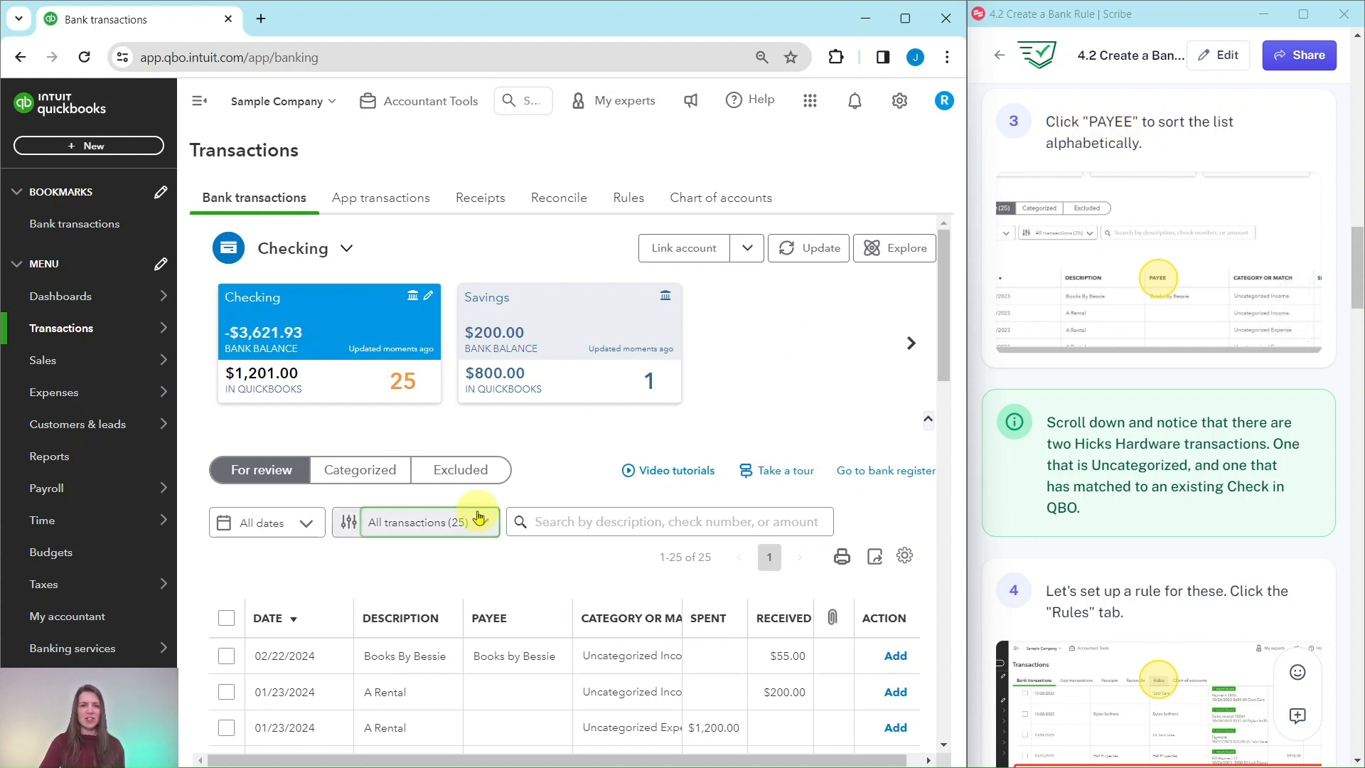
pyautogui.click(492, 620)
pyautogui.scroll(-2, 557, 558)
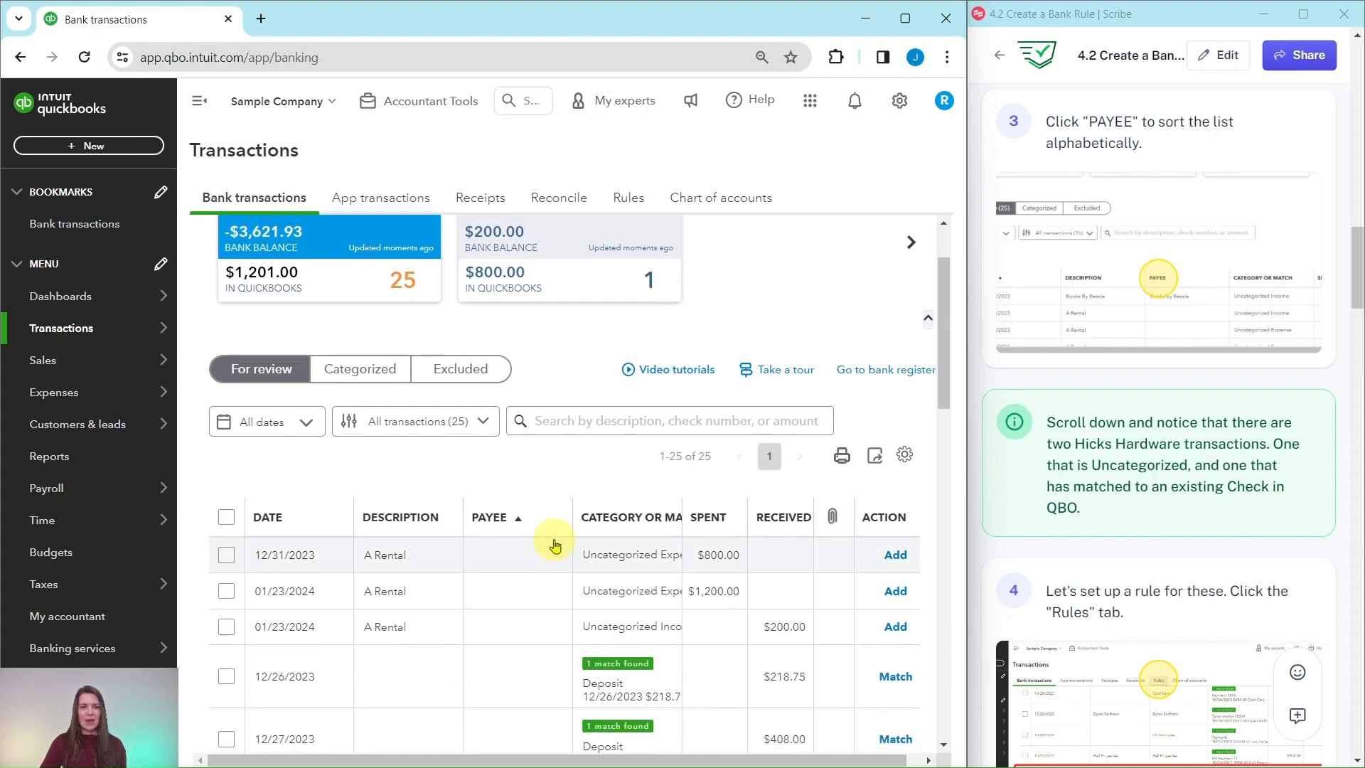
pyautogui.scroll(-5, 555, 545)
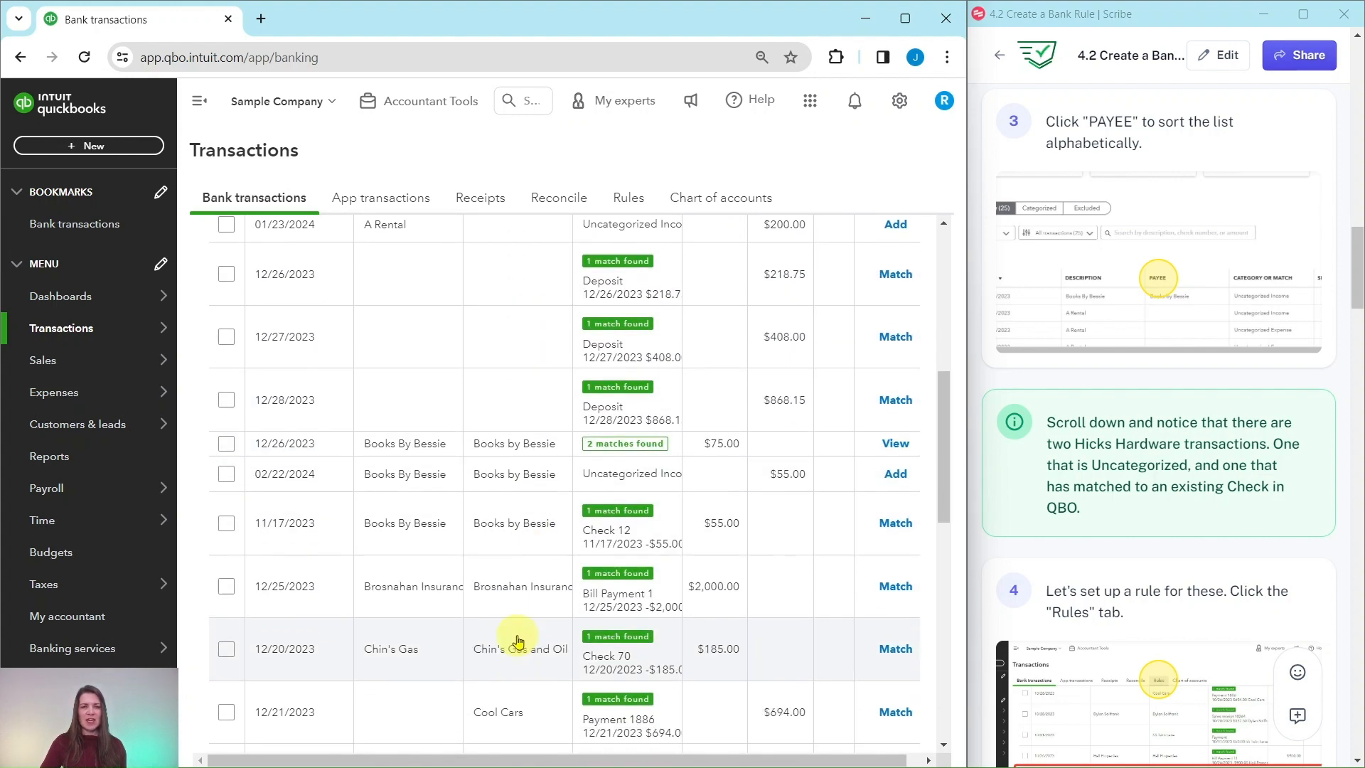
pyautogui.scroll(-3, 518, 642)
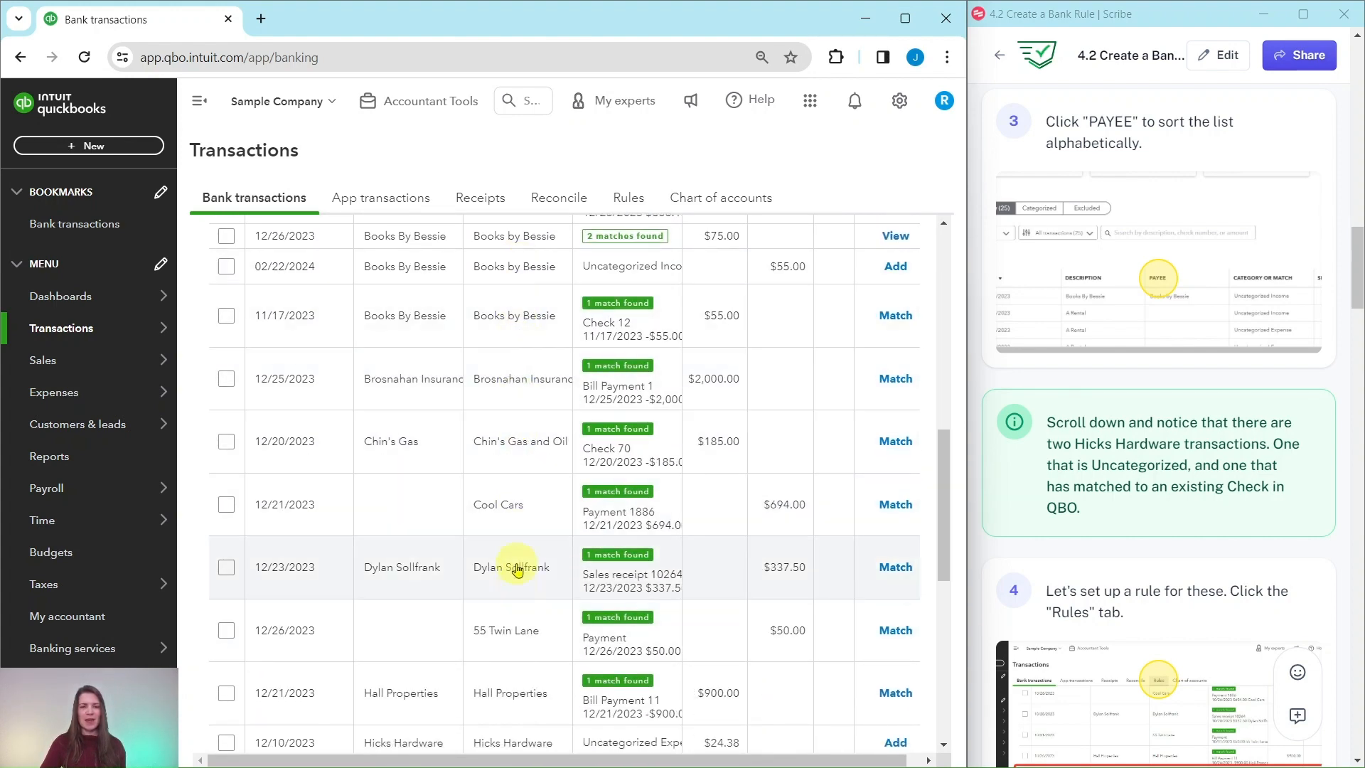
pyautogui.scroll(-4, 517, 569)
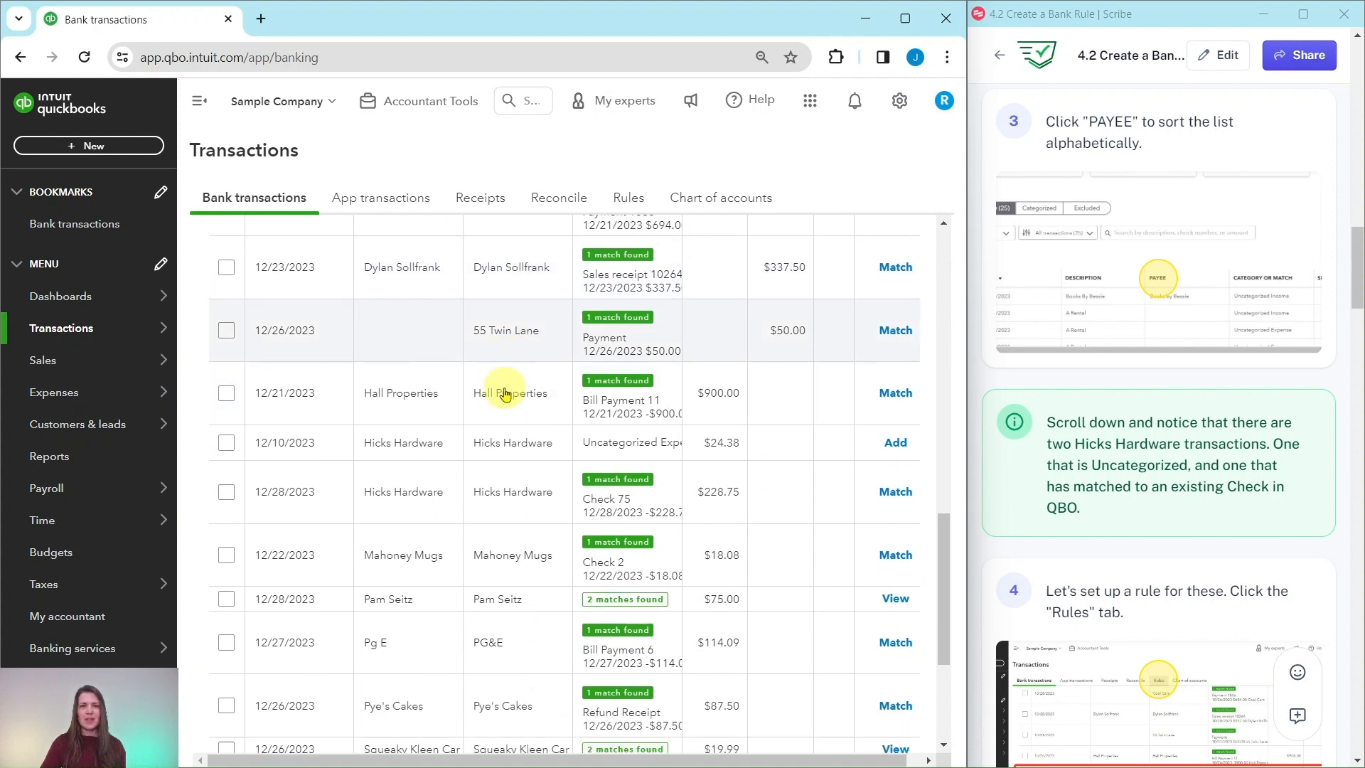
pyautogui.scroll(-1, 504, 393)
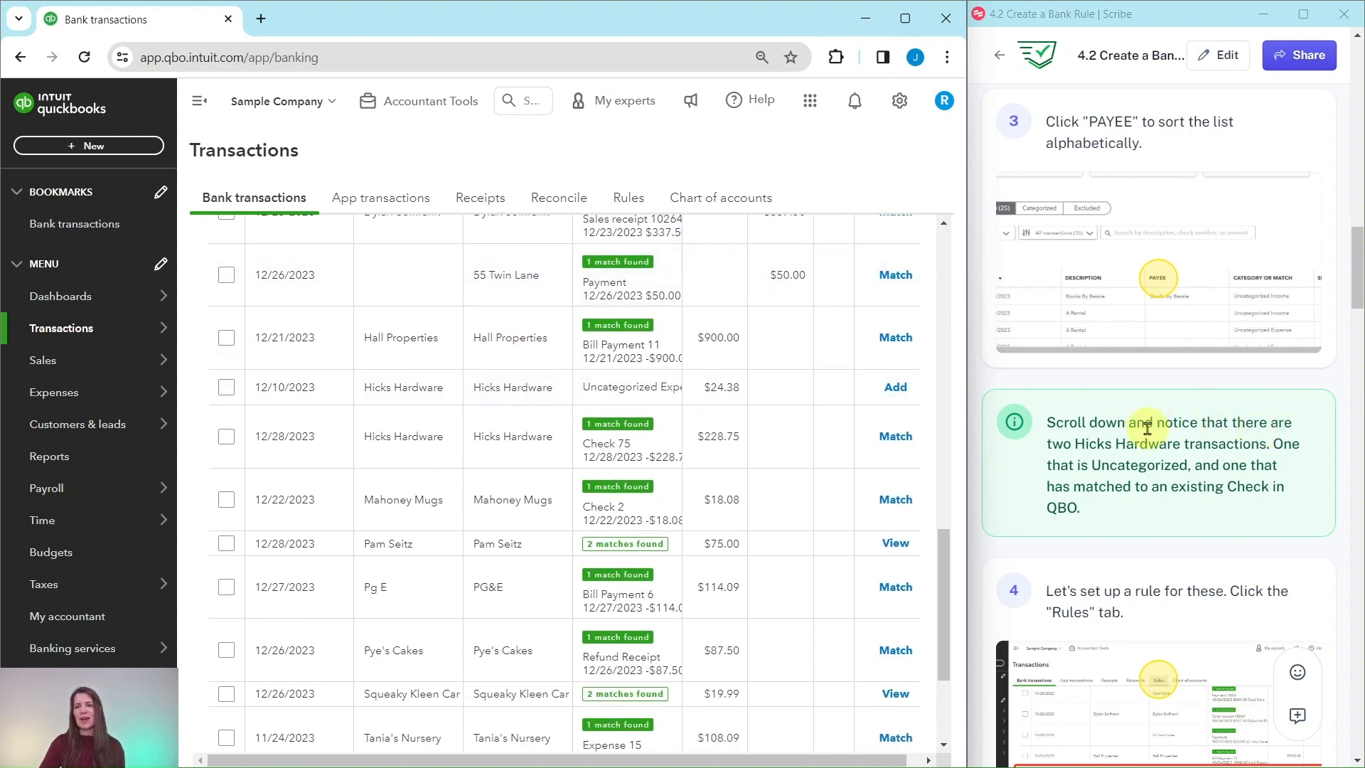
pyautogui.scroll(-3, 1146, 428)
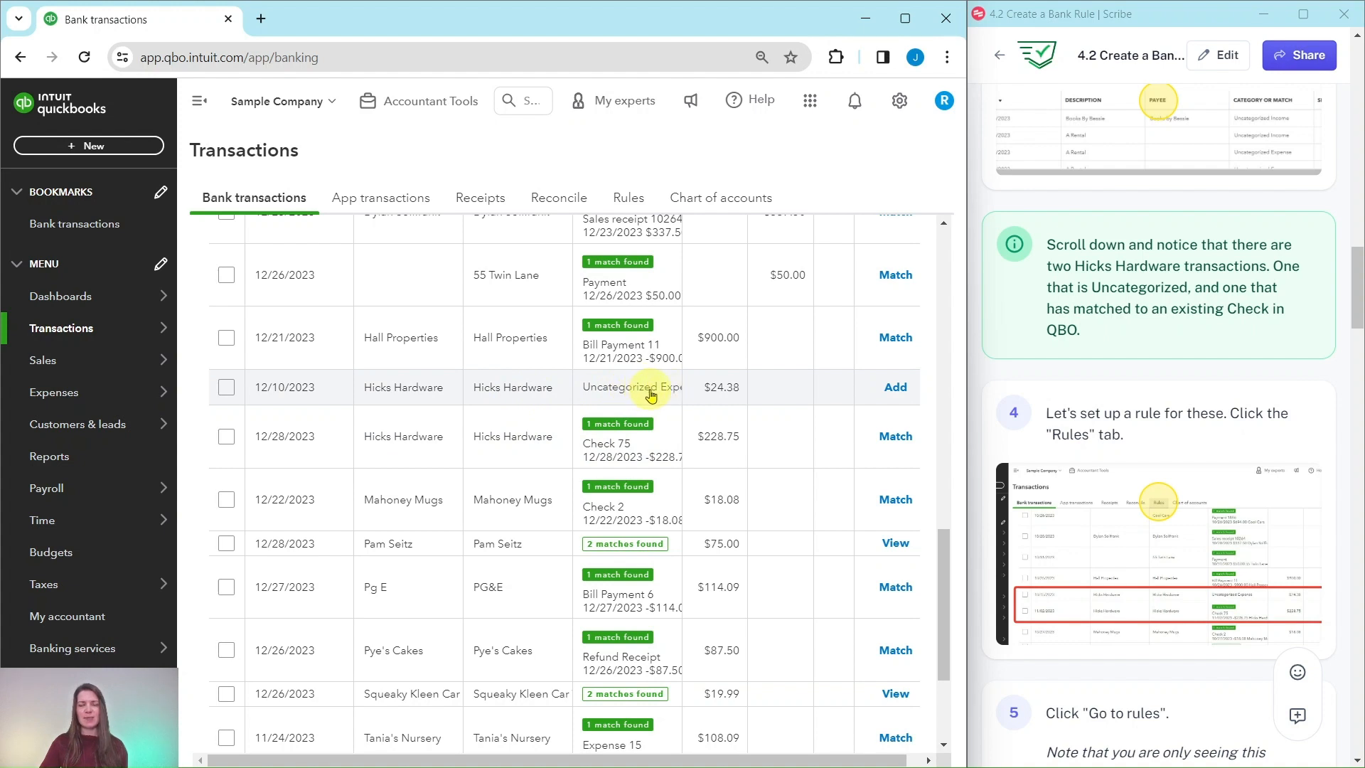
# Step: Go to the bank rules area and continue past its introduction to the rules list
pyautogui.scroll(-1, 1144, 426)
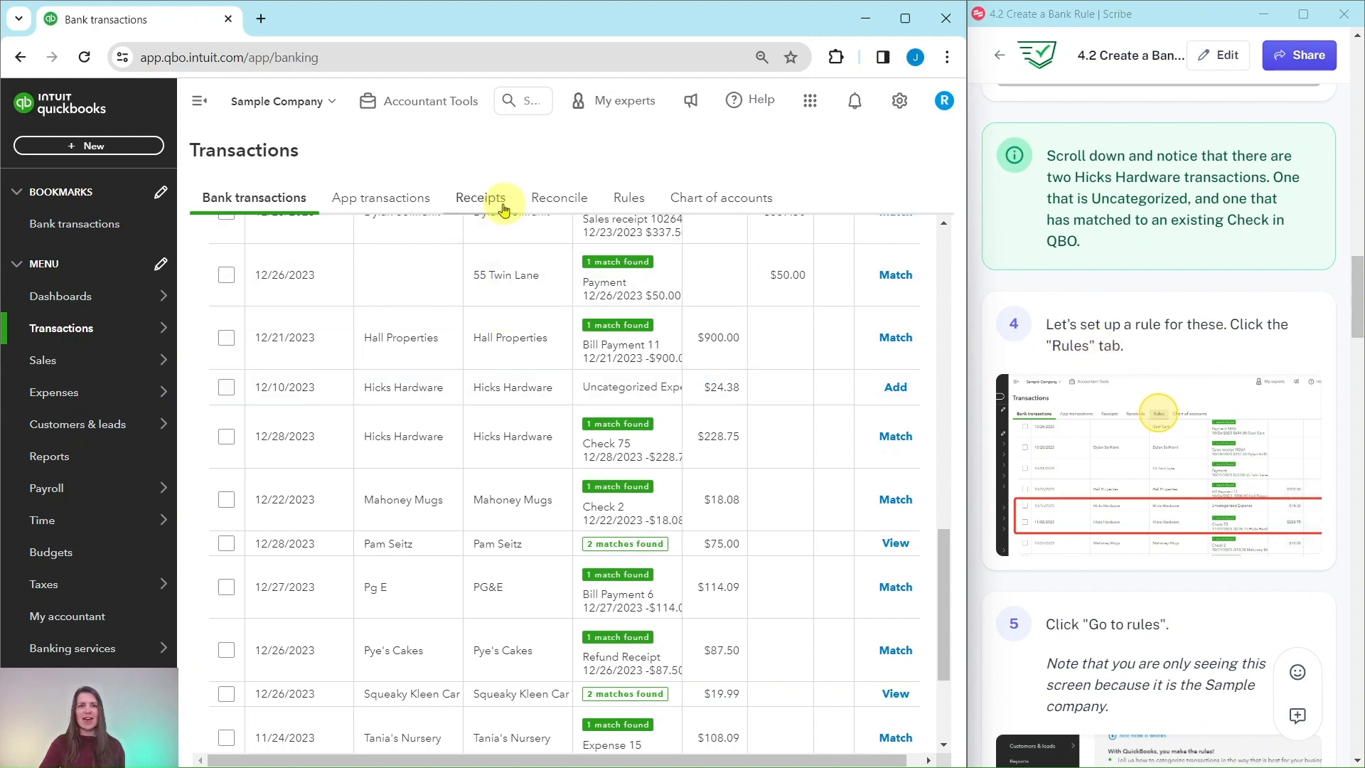
pyautogui.click(630, 202)
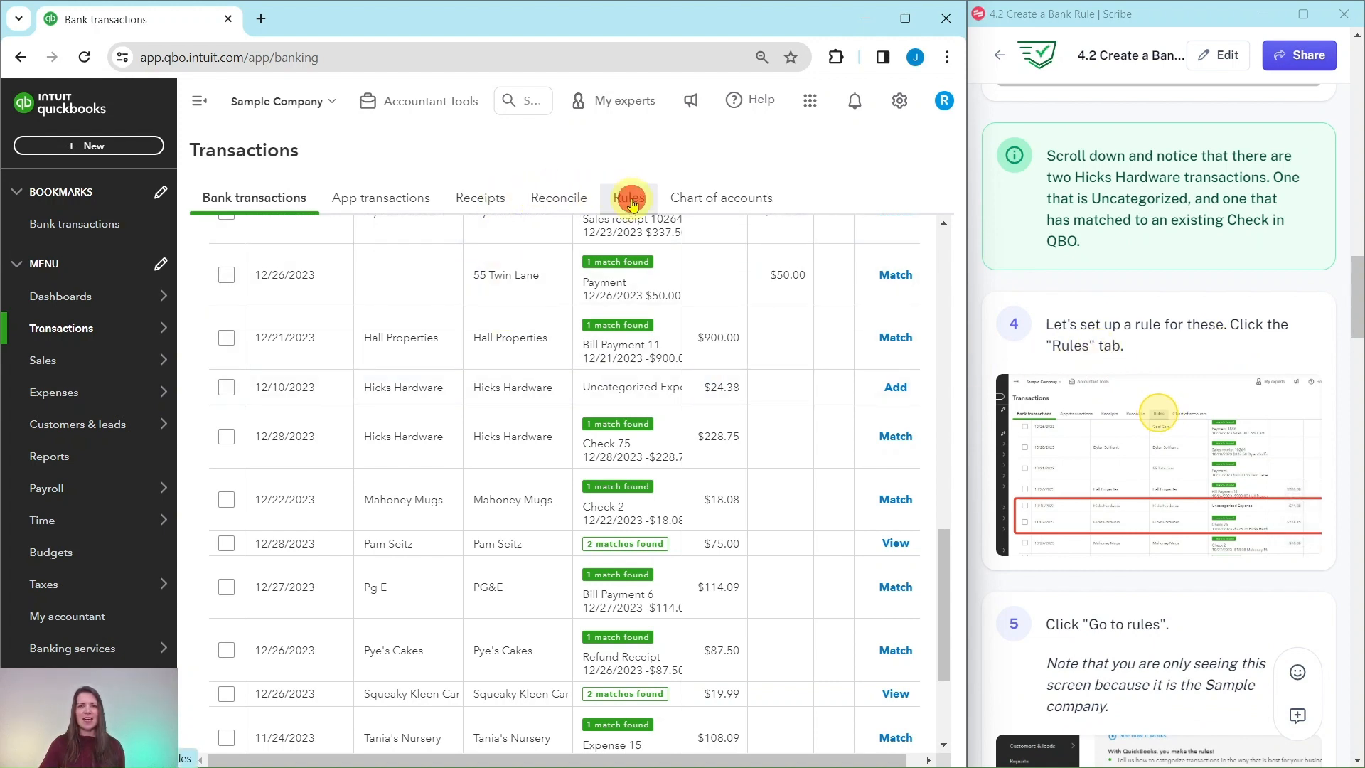
pyautogui.scroll(-5, 1196, 453)
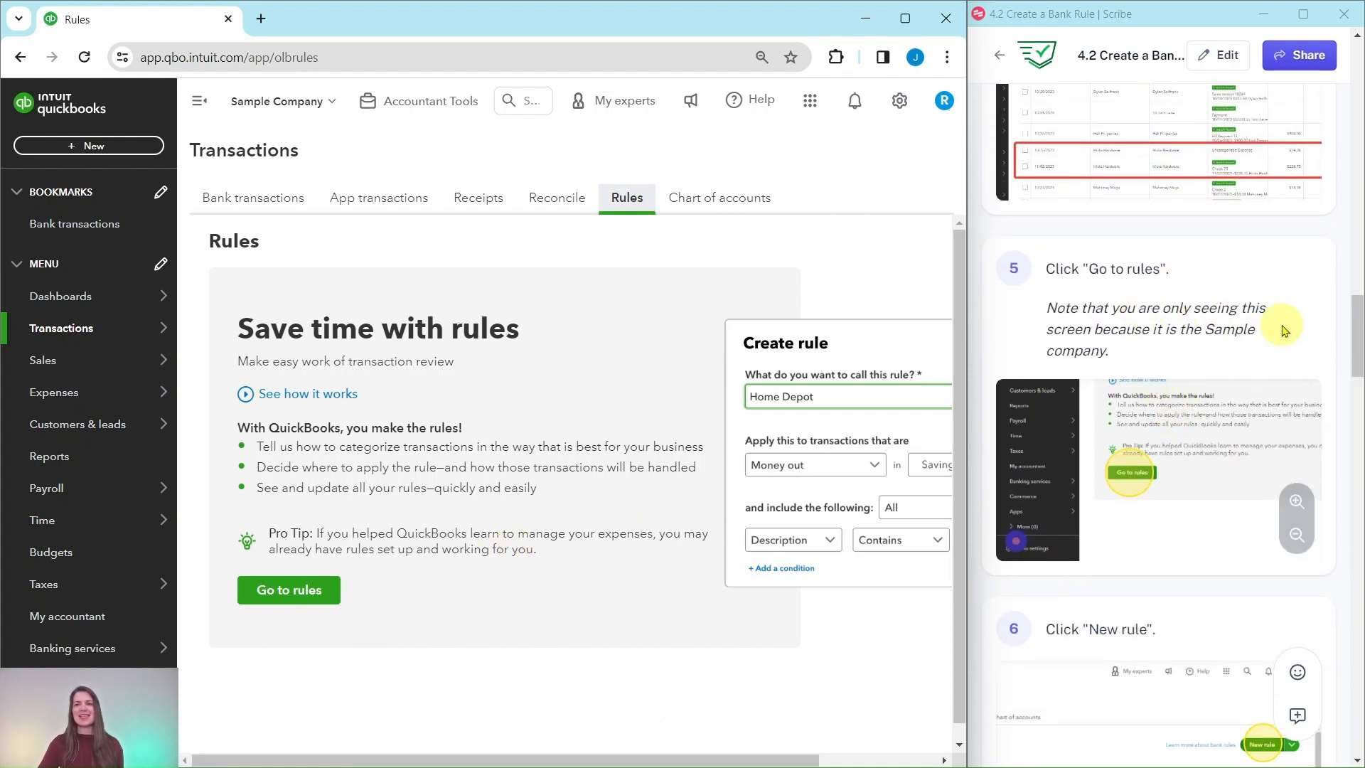
pyautogui.click(289, 599)
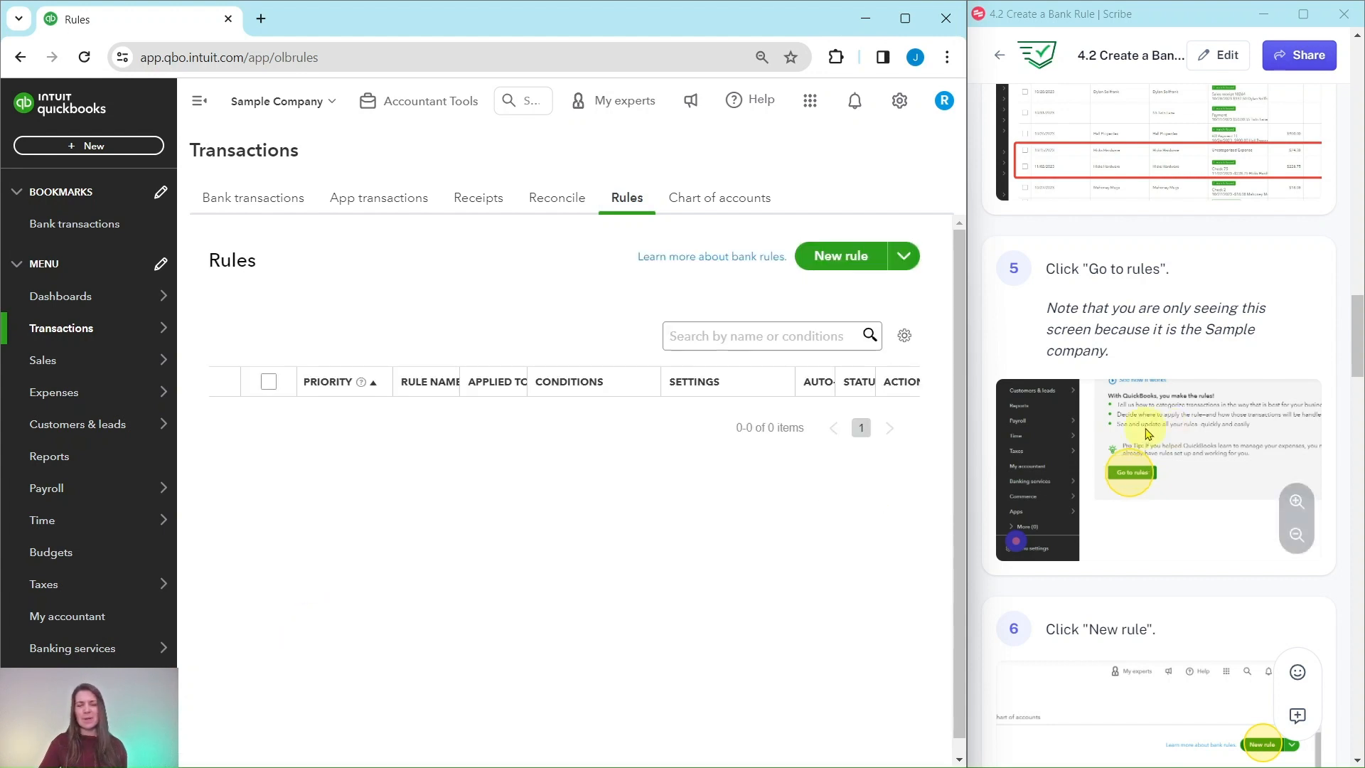
# Step: Start a new bank rule and name it "Hicks Hardware"
pyautogui.scroll(-5, 1102, 426)
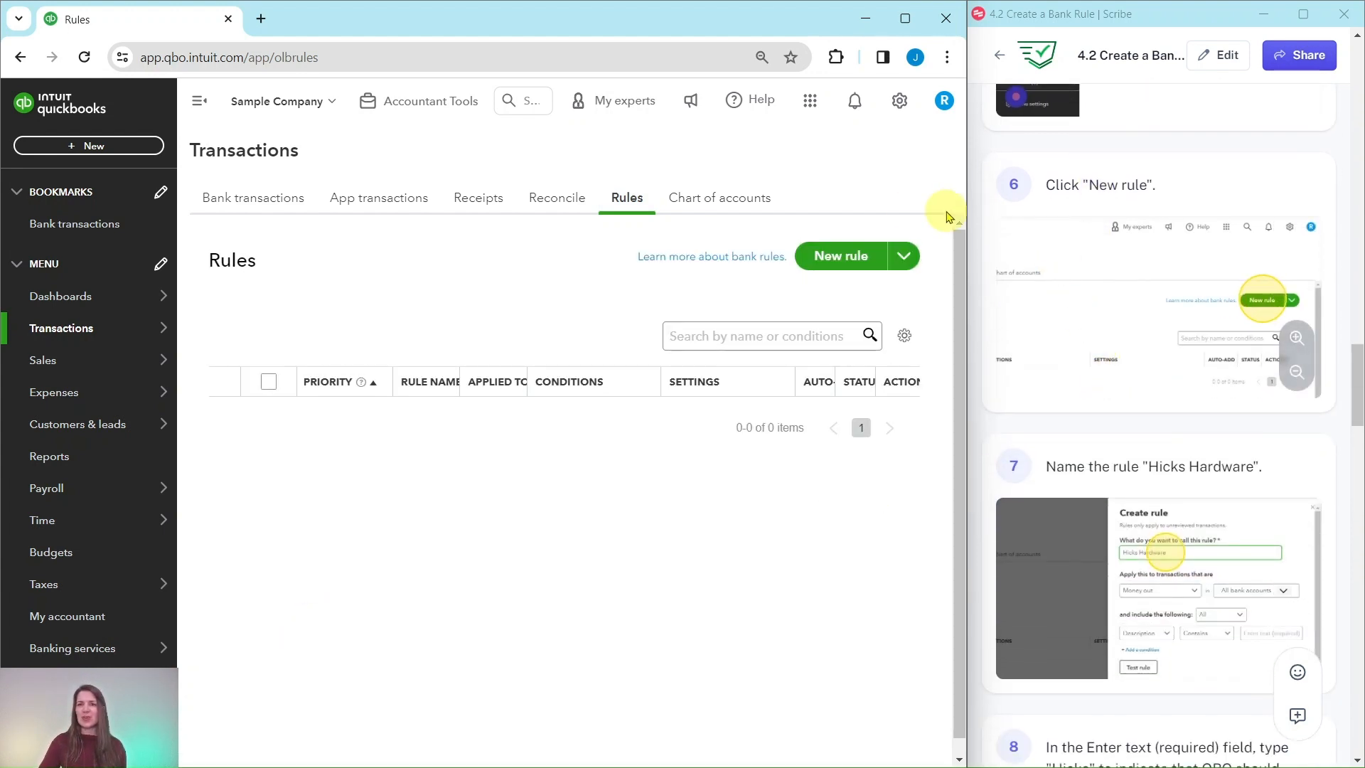
pyautogui.click(836, 262)
pyautogui.scroll(-3, 1077, 245)
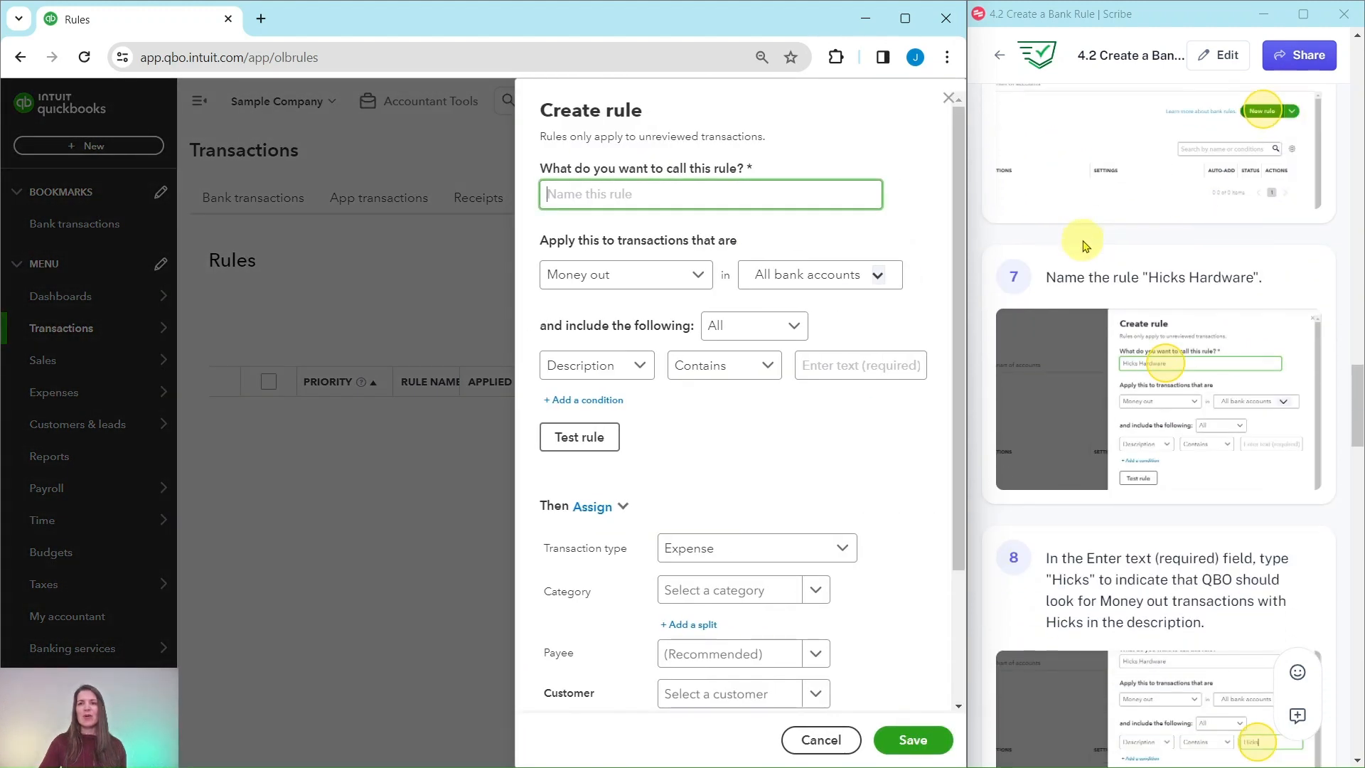
pyautogui.scroll(-1, 1085, 245)
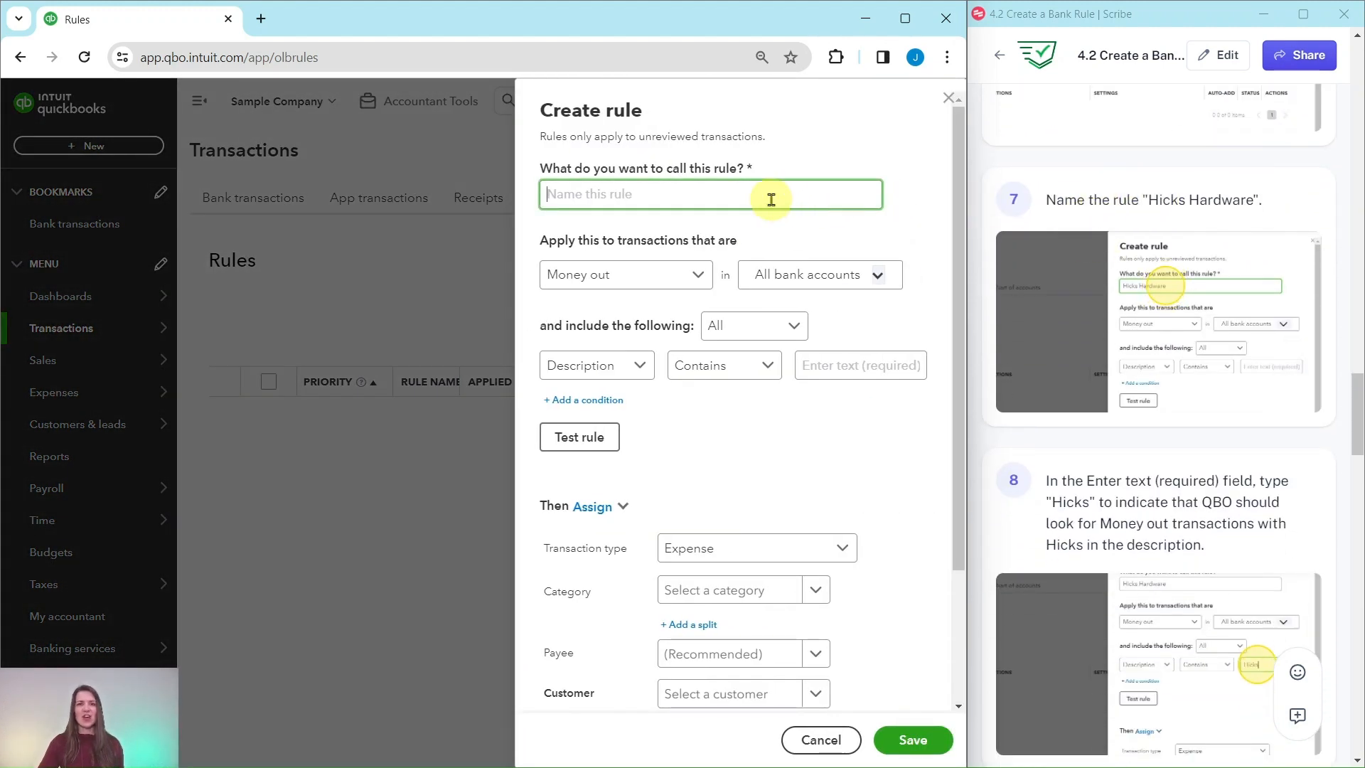
pyautogui.click(597, 194)
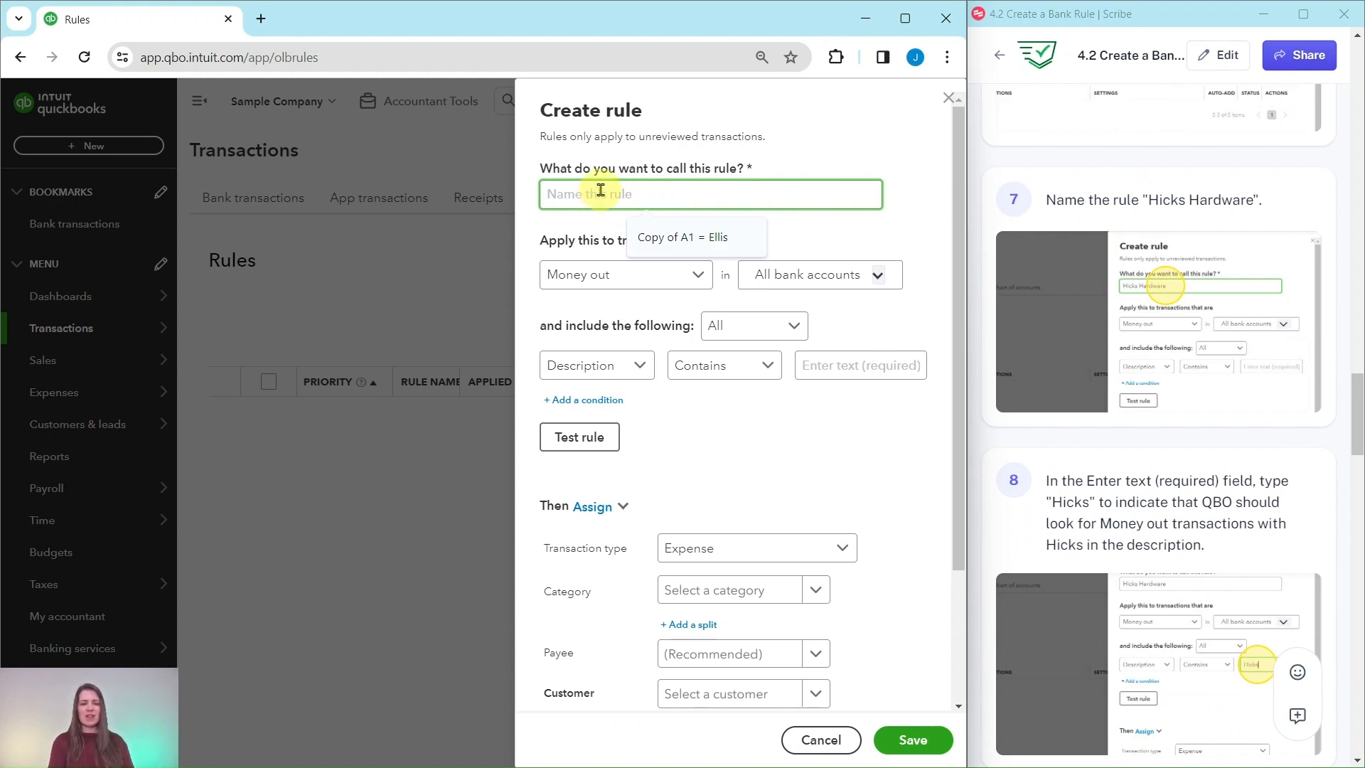
pyautogui.write('Hicks Hardware')
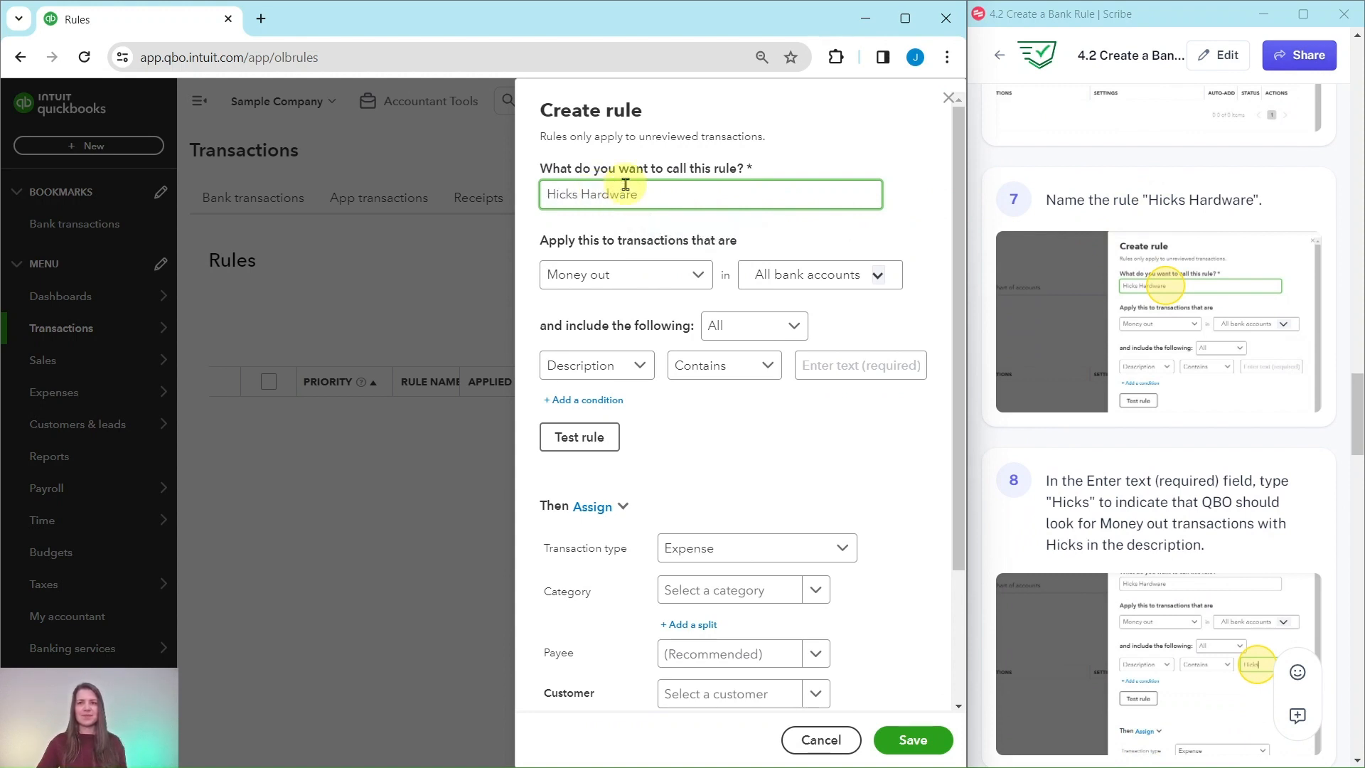
# Step: Set the rule's condition to descriptions containing "Hicks" and test it against the unreviewed transactions
pyautogui.scroll(-3, 1204, 470)
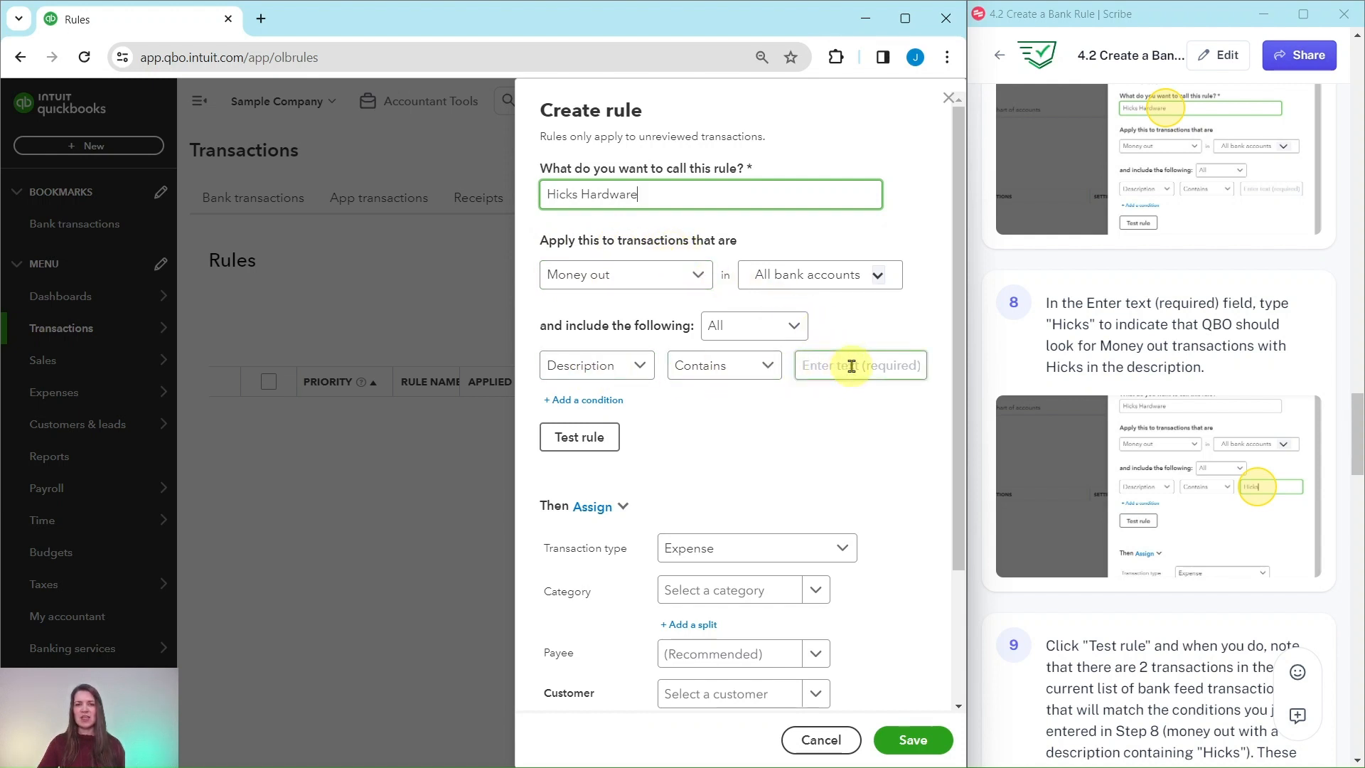
pyautogui.click(850, 366)
pyautogui.write('Hicks')
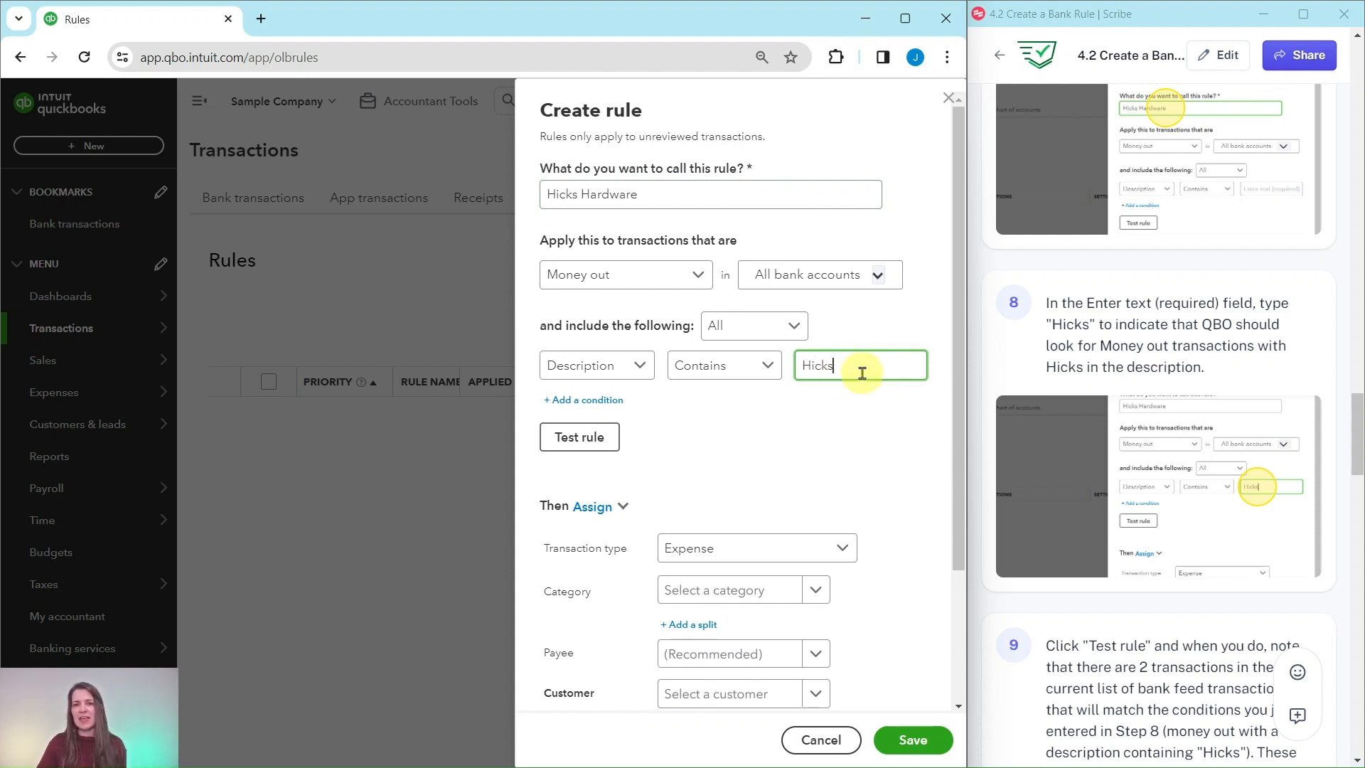
pyautogui.scroll(-5, 1101, 341)
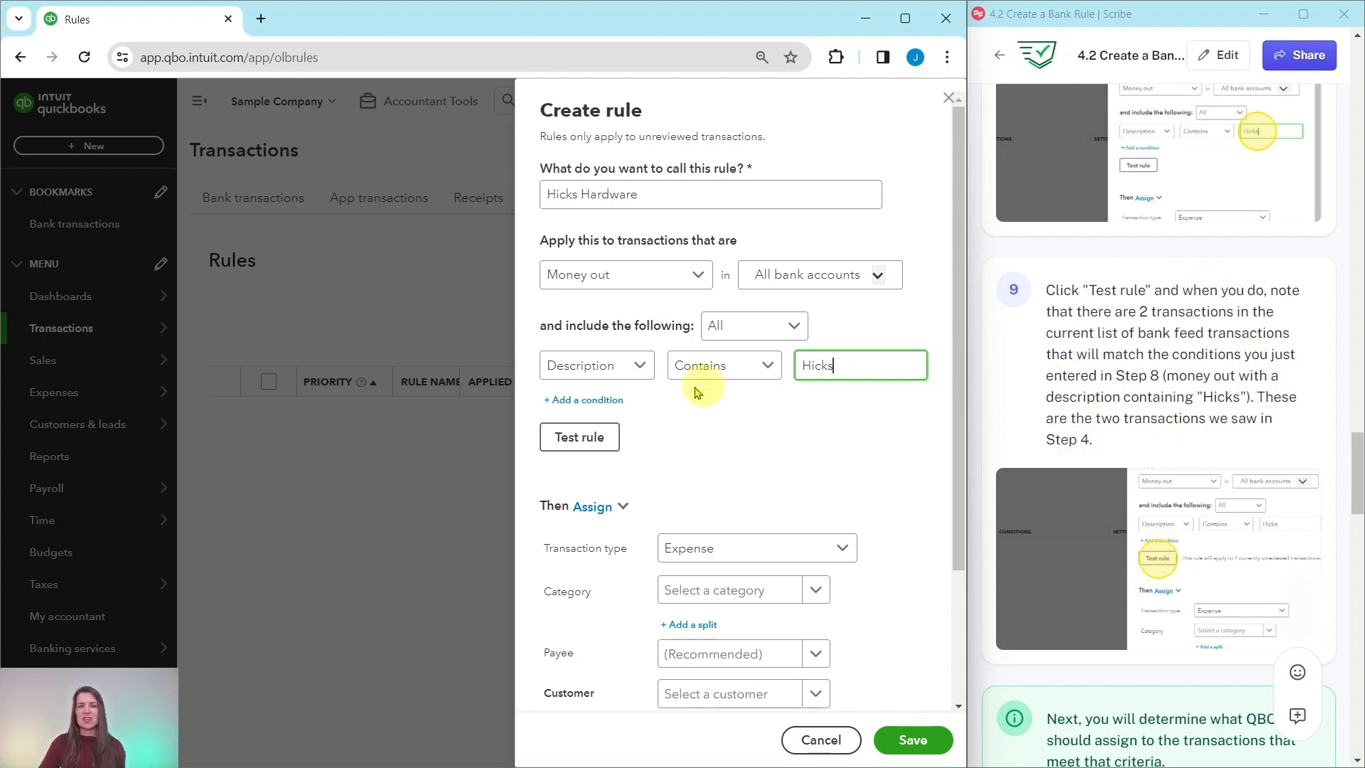
pyautogui.click(580, 445)
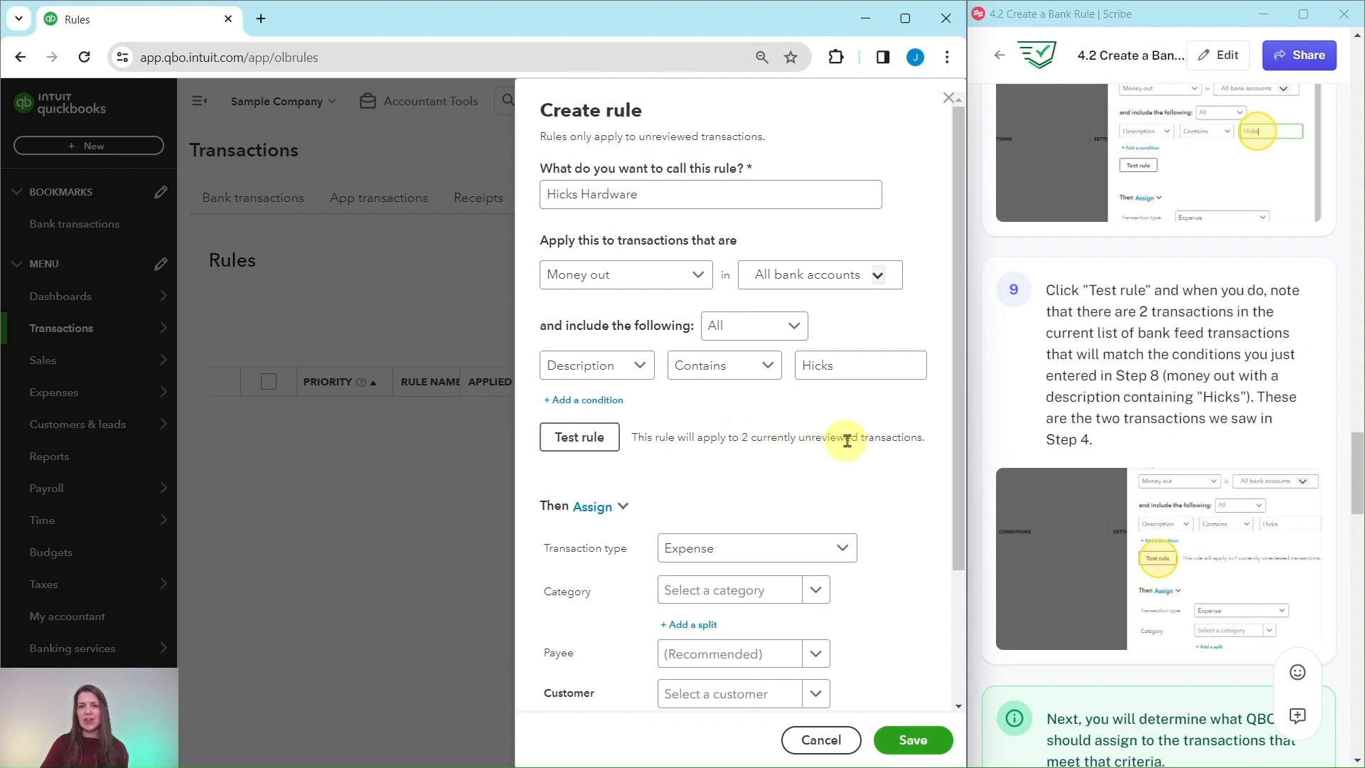
# Step: Assign the Job Materials sub-category of Job Expenses to transactions that meet the rule
pyautogui.scroll(-8, 1109, 471)
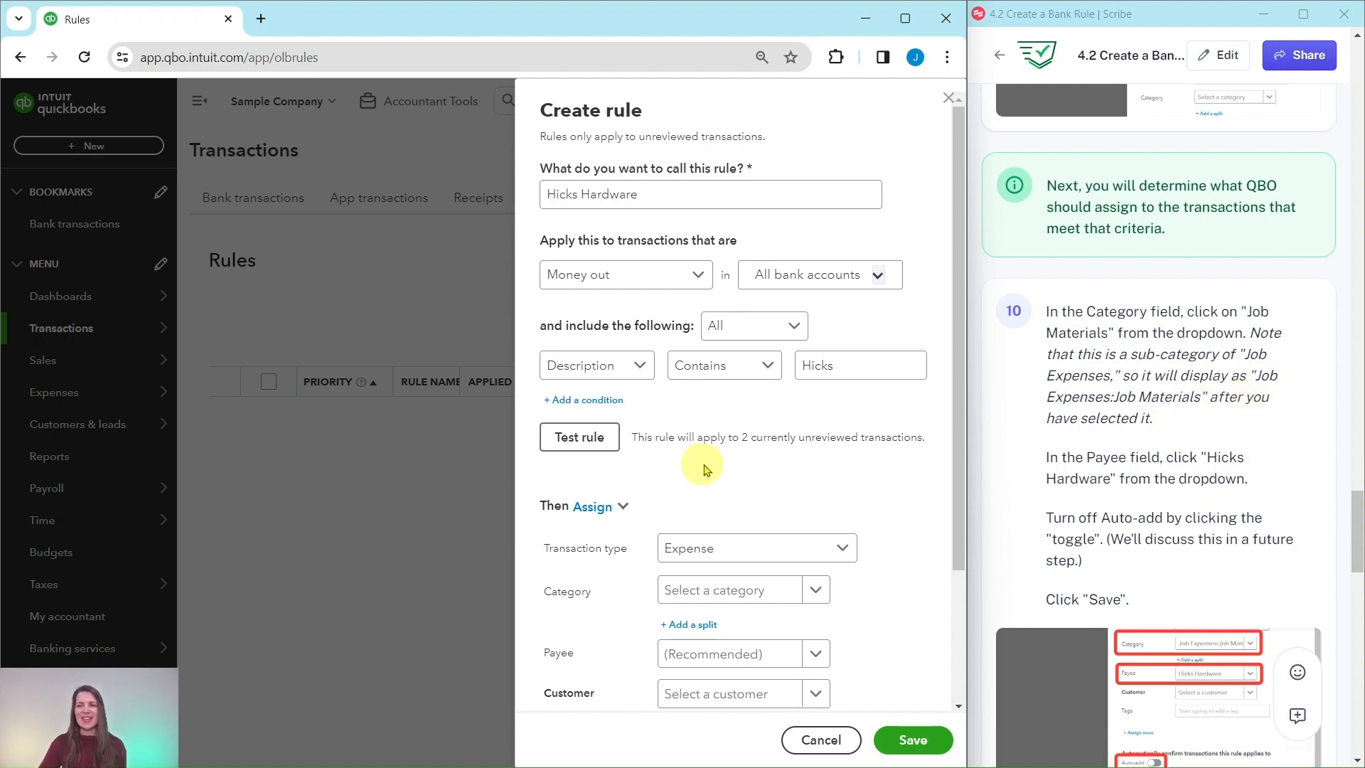
pyautogui.scroll(-3, 696, 454)
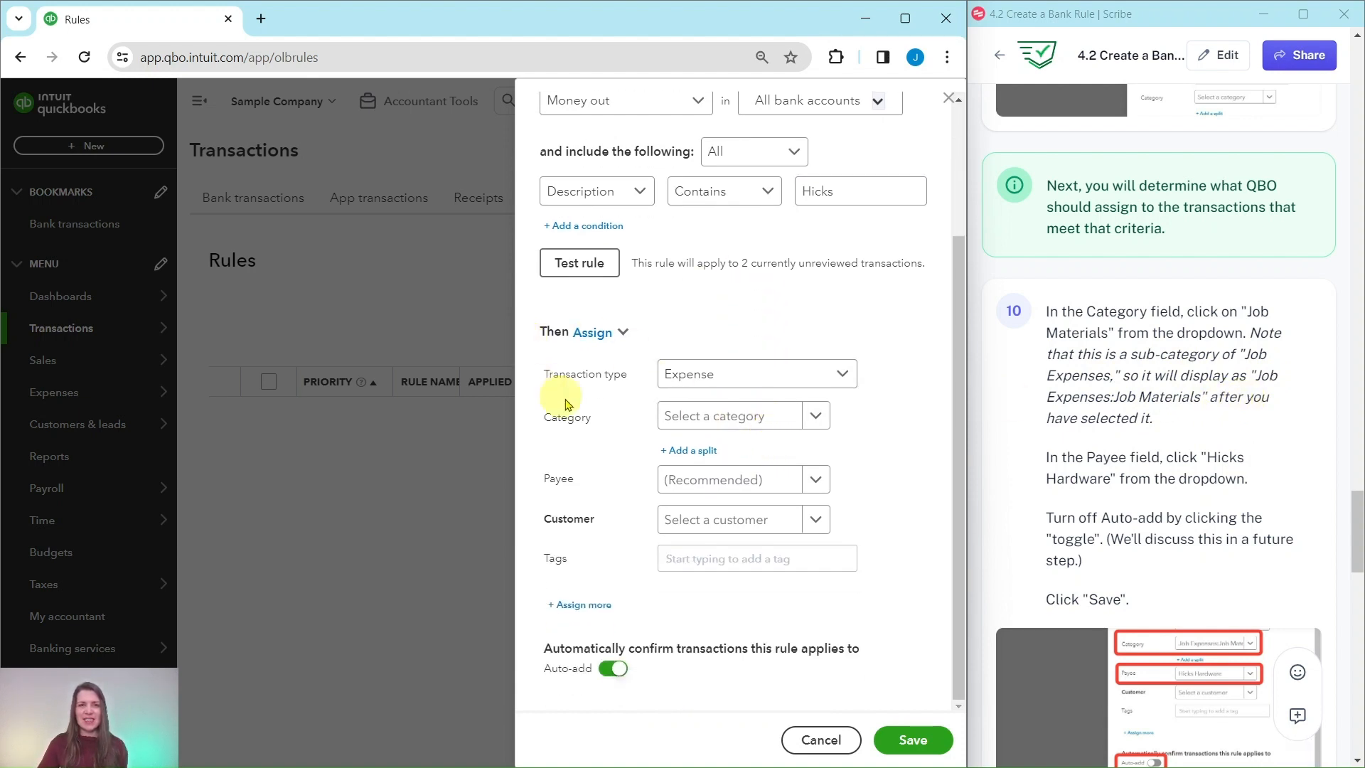
pyautogui.click(816, 424)
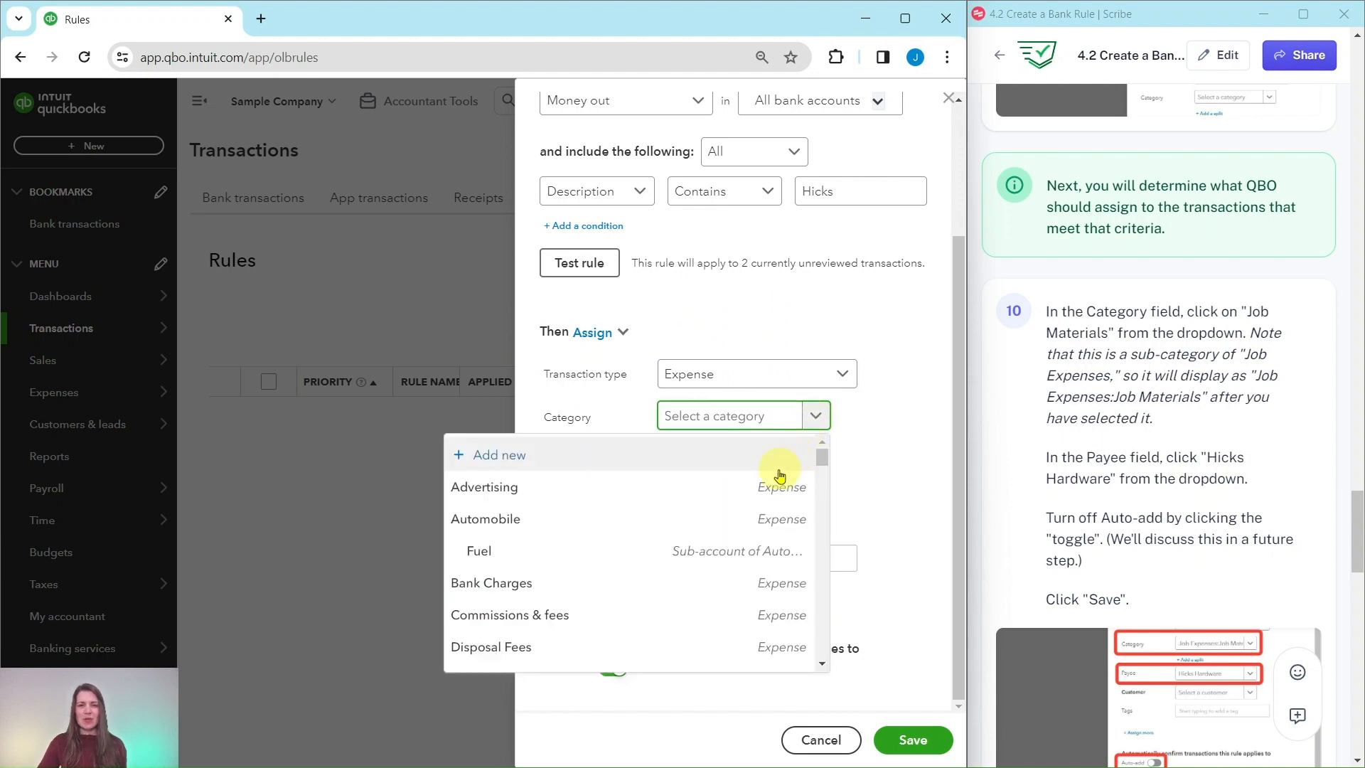
pyautogui.scroll(-2, 765, 565)
pyautogui.scroll(-1, 765, 561)
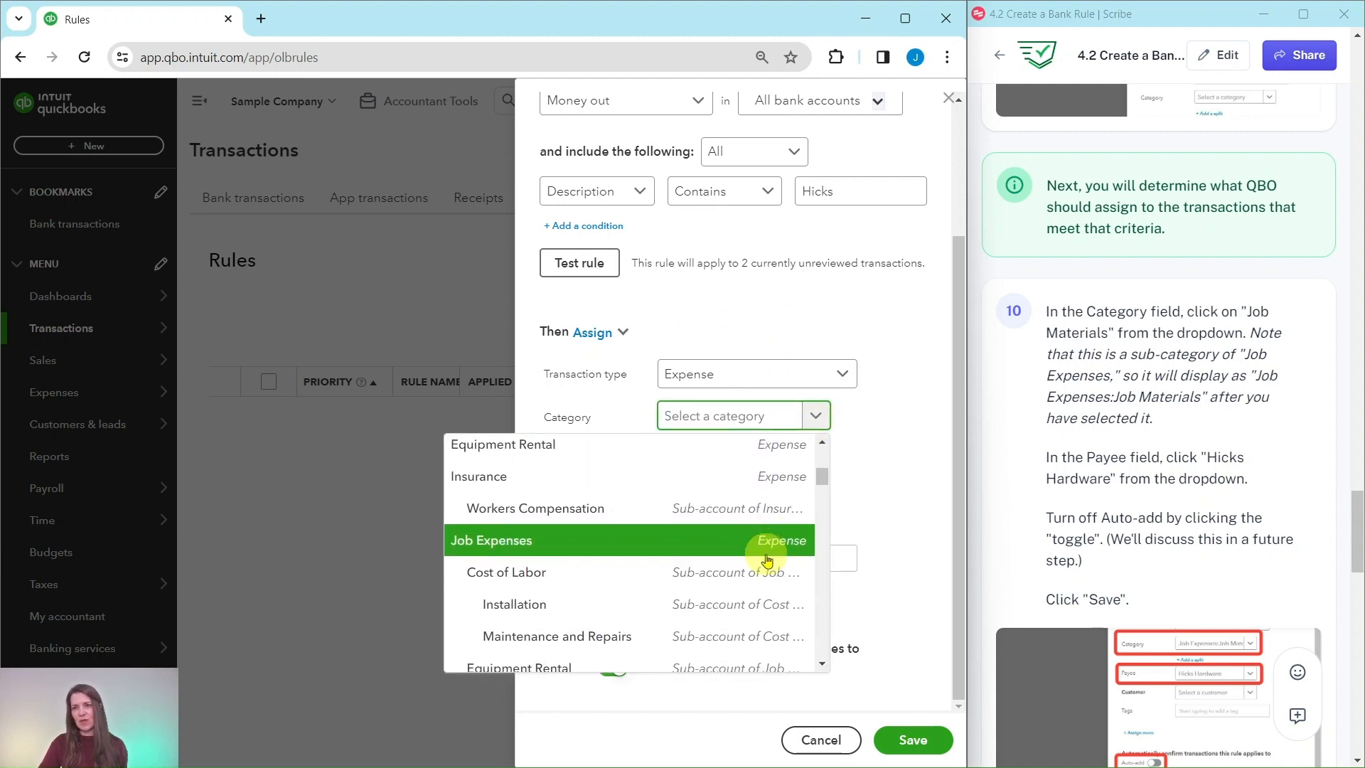
pyautogui.scroll(-2, 711, 525)
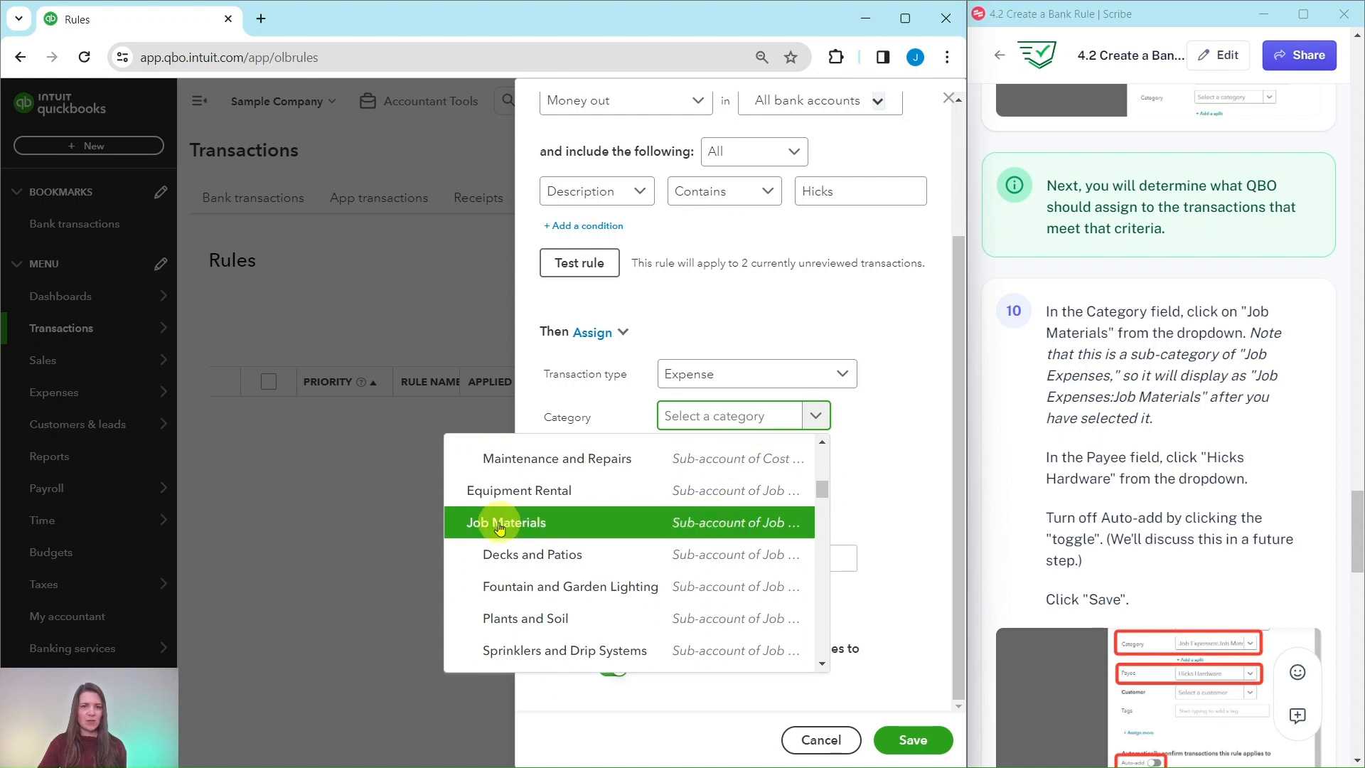
pyautogui.click(557, 526)
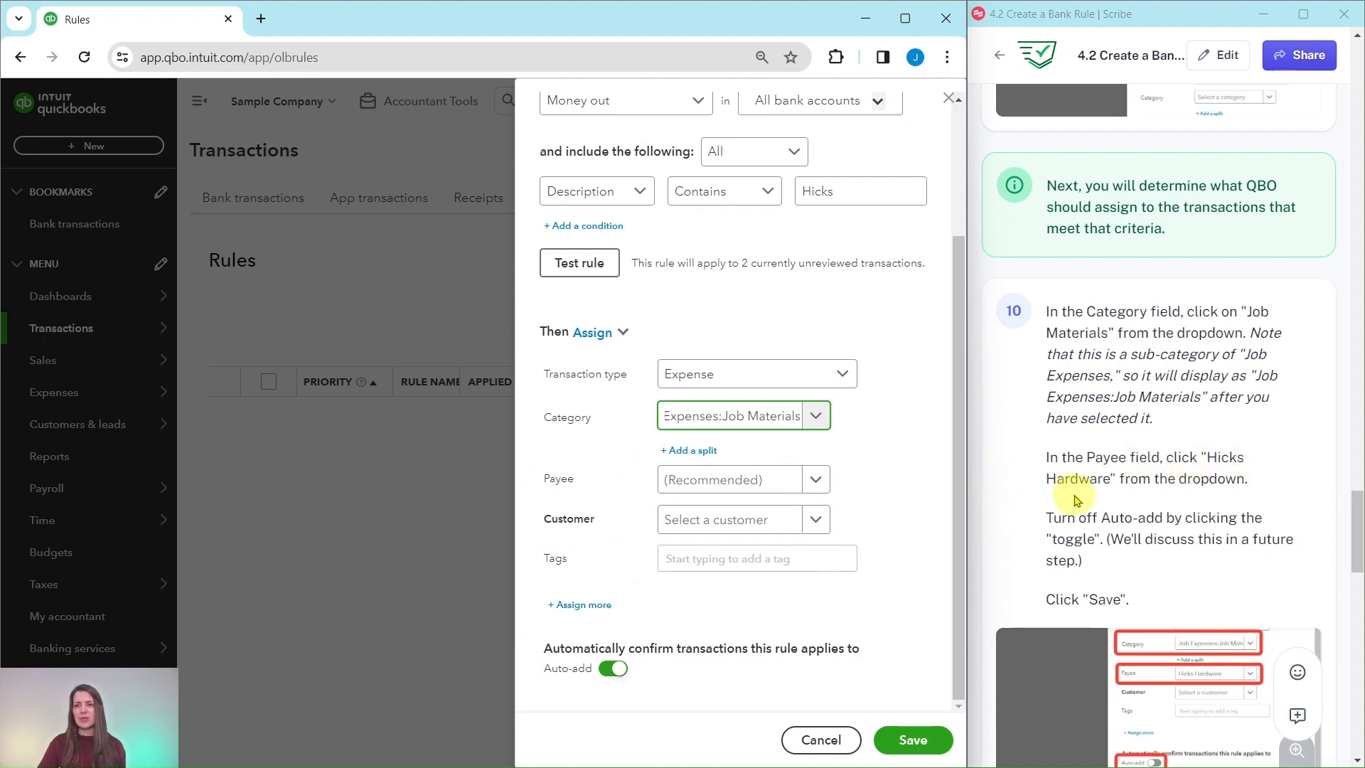
# Step: Assign Hicks Hardware as the rule's payee and save the rule with Auto-add turned off
pyautogui.click(816, 481)
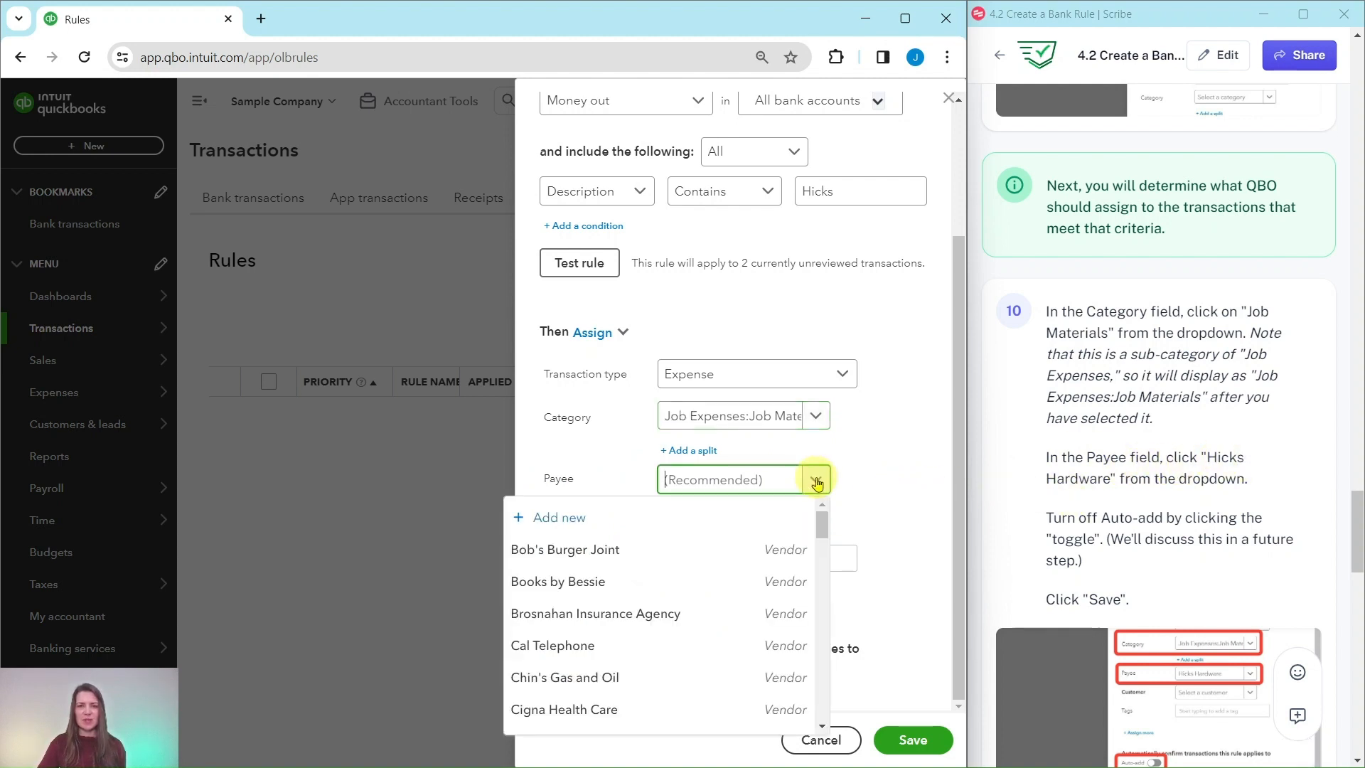
pyautogui.scroll(-5, 618, 547)
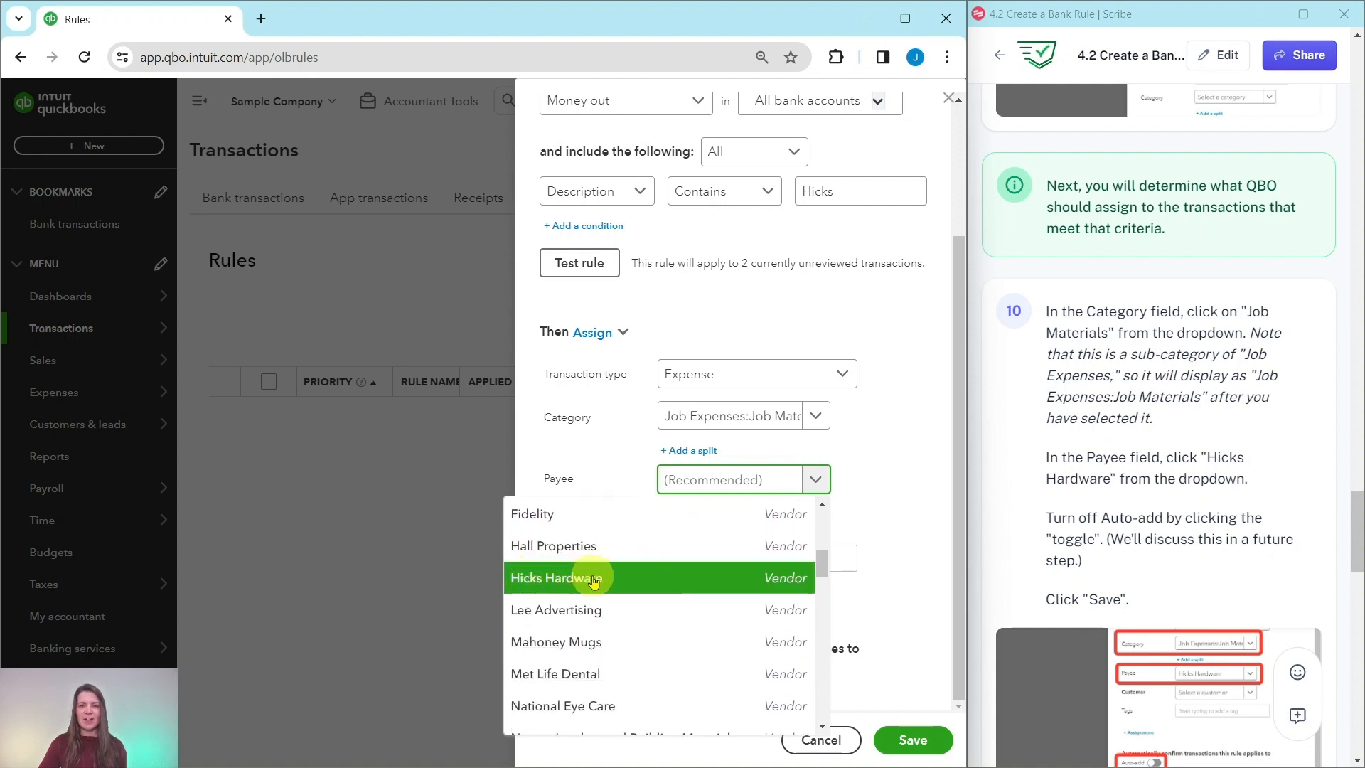
pyautogui.click(555, 581)
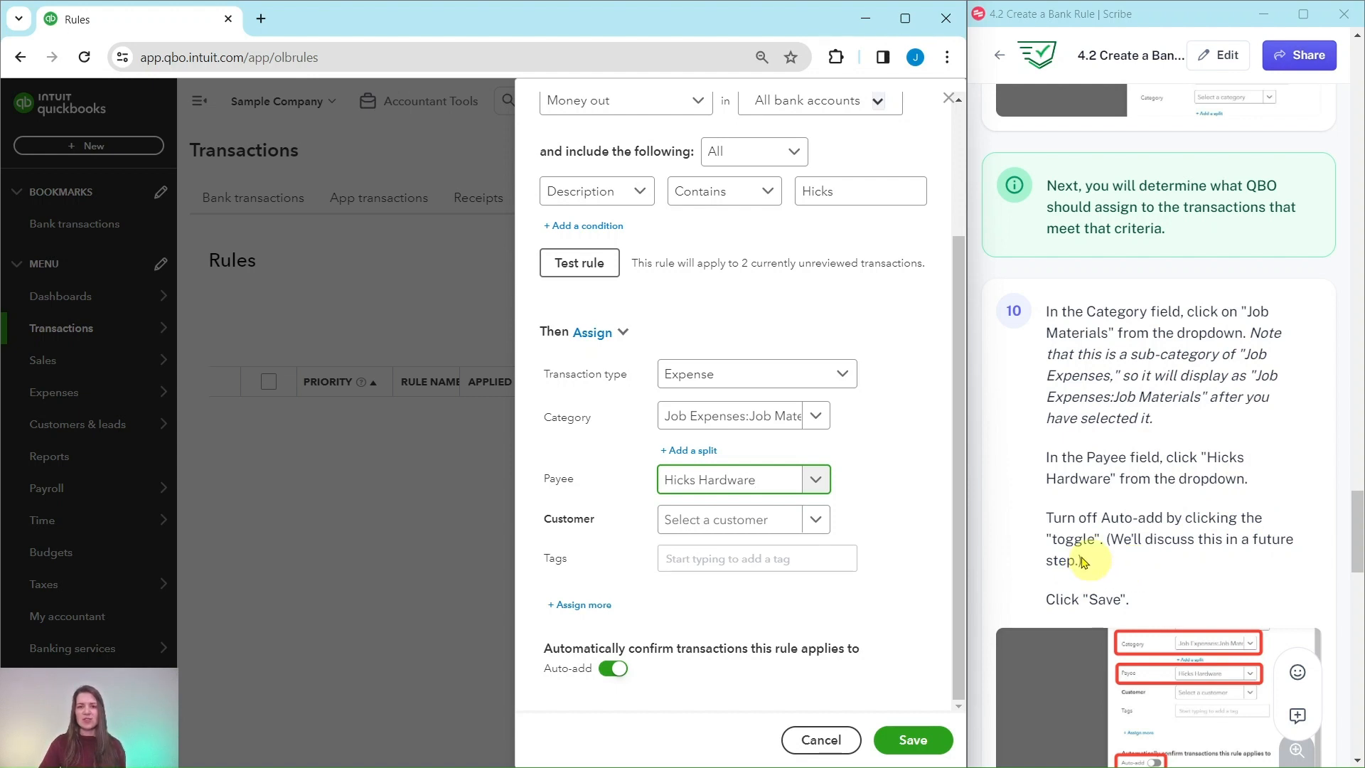
pyautogui.click(612, 671)
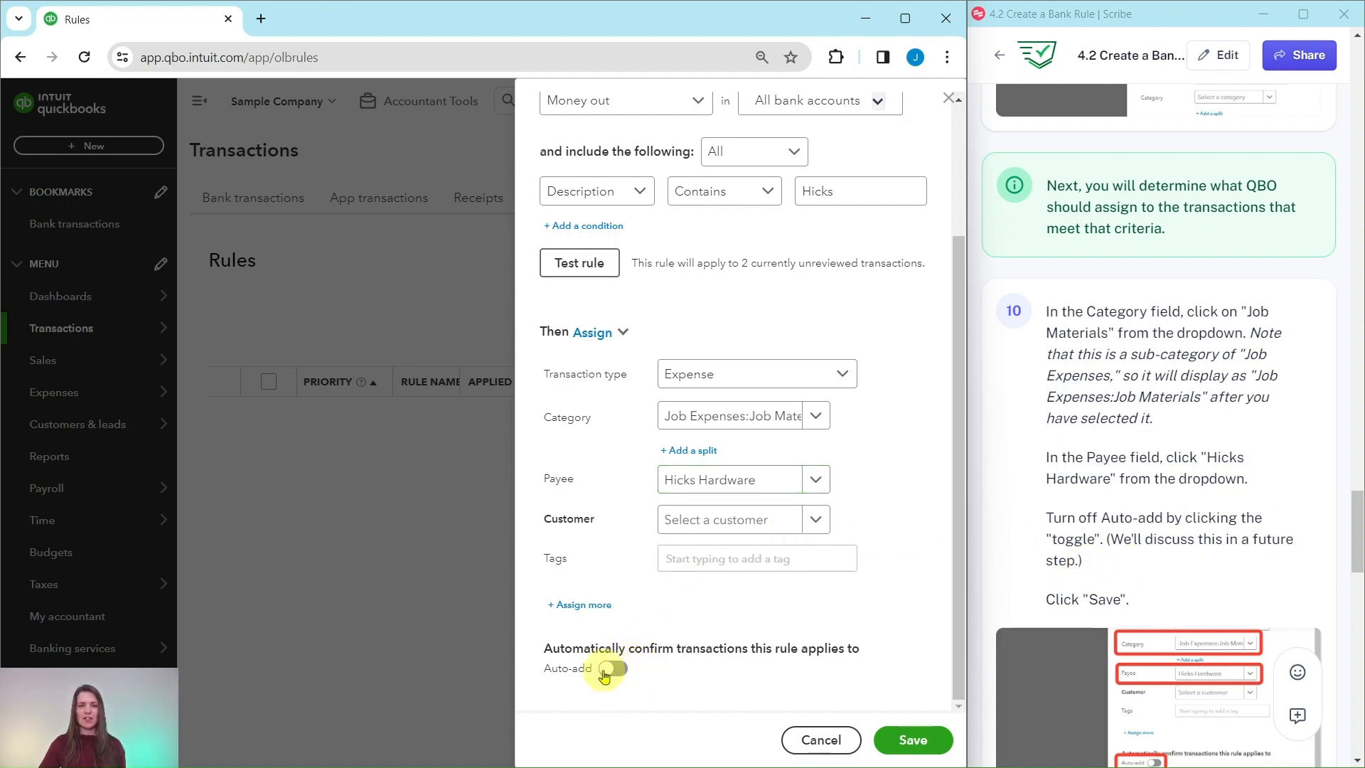
pyautogui.click(914, 741)
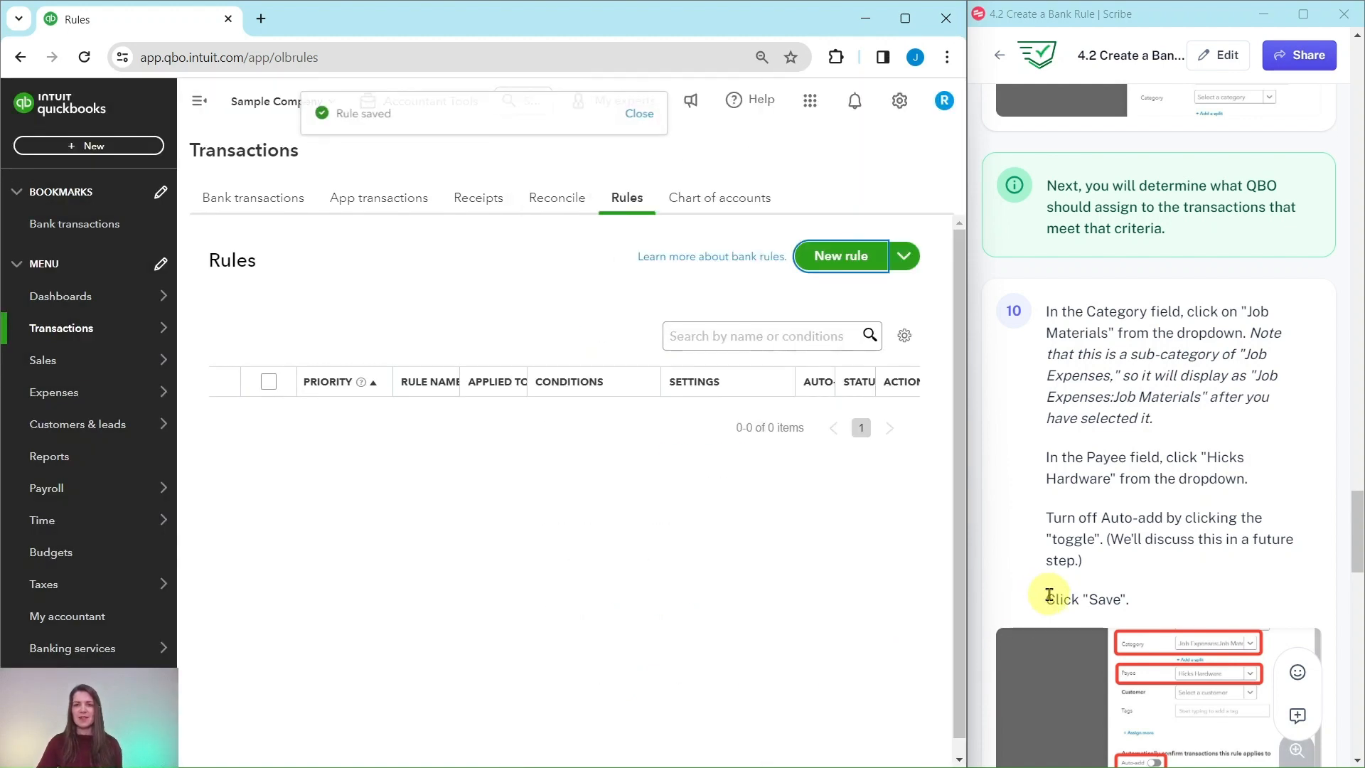
# Step: Go to the bank transactions and examine how the rule applies to the Hicks Hardware entries awaiting review
pyautogui.scroll(-7, 1058, 593)
pyautogui.scroll(-3, 1064, 589)
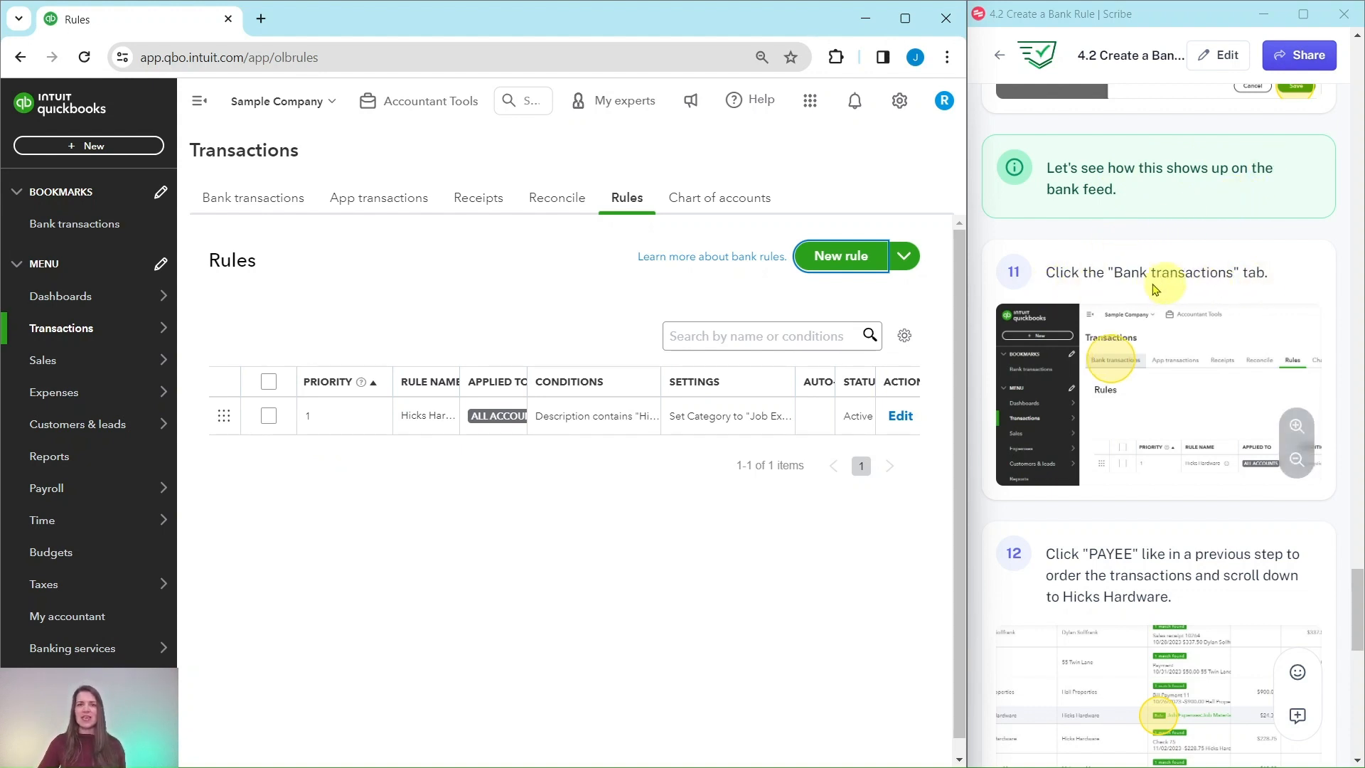
pyautogui.click(240, 204)
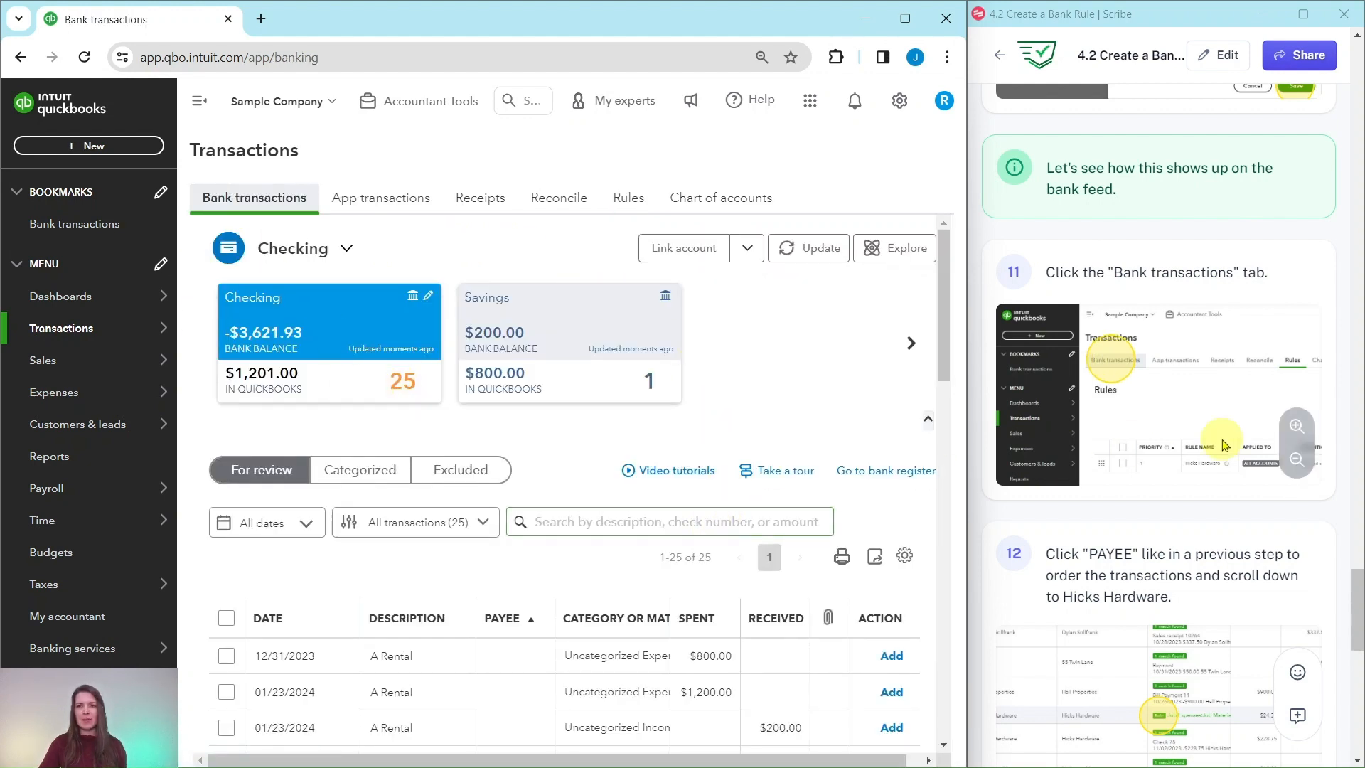
pyautogui.scroll(-1, 1130, 482)
pyautogui.scroll(-2, 1130, 482)
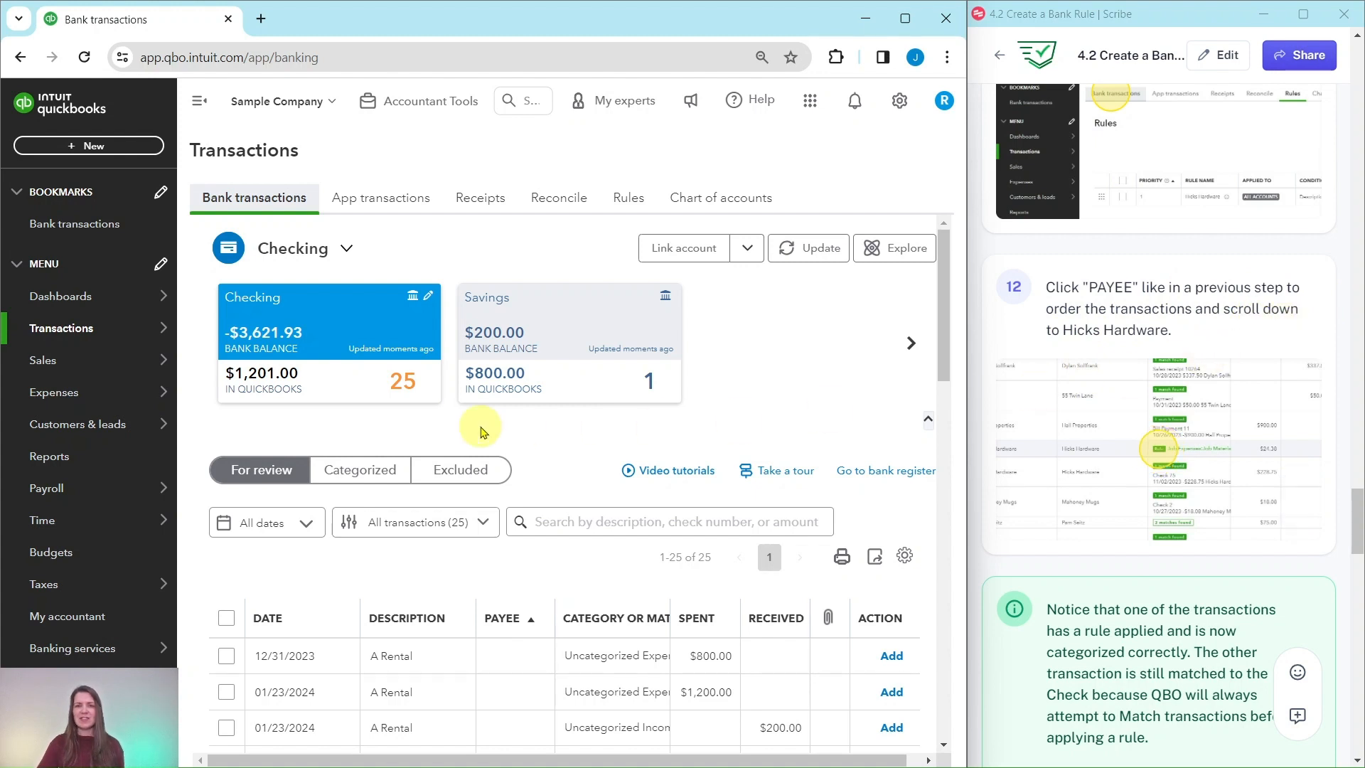
pyautogui.scroll(-4, 519, 476)
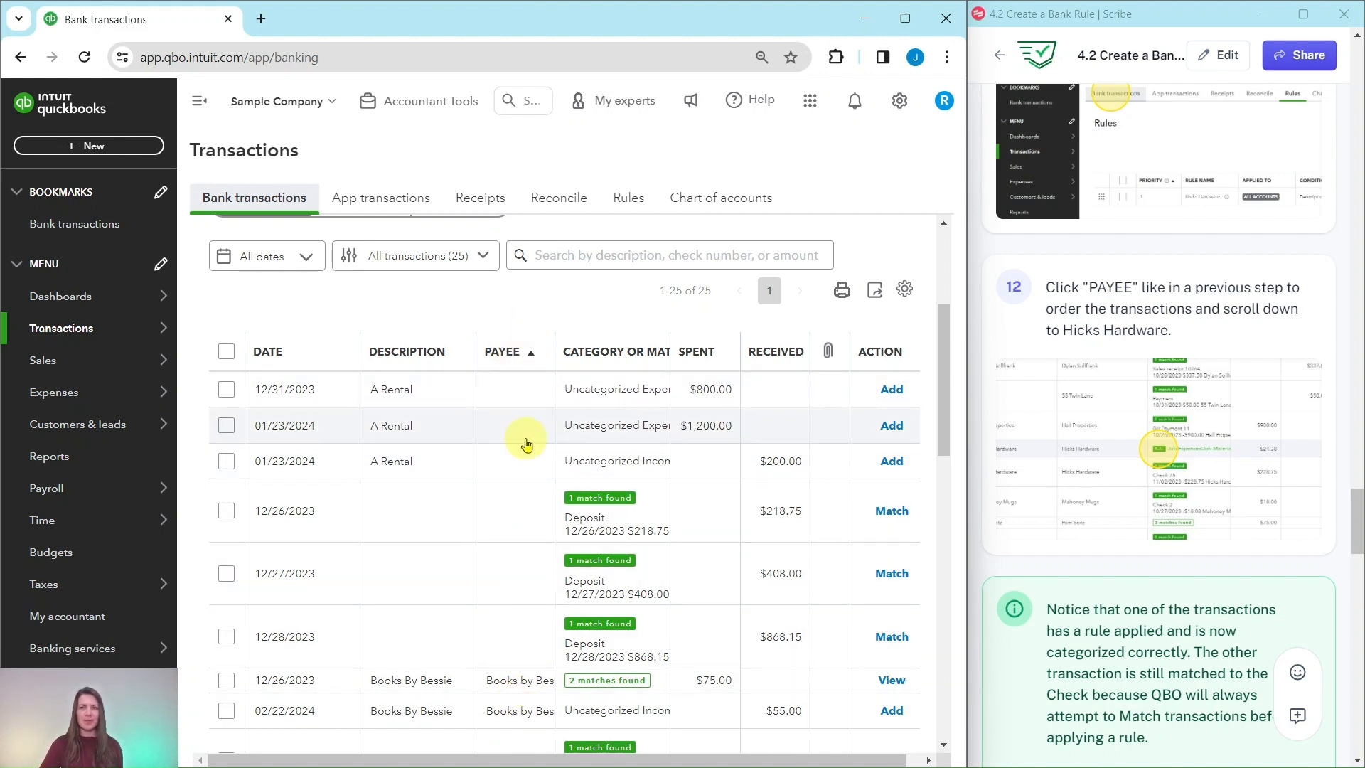
pyautogui.scroll(-10, 526, 441)
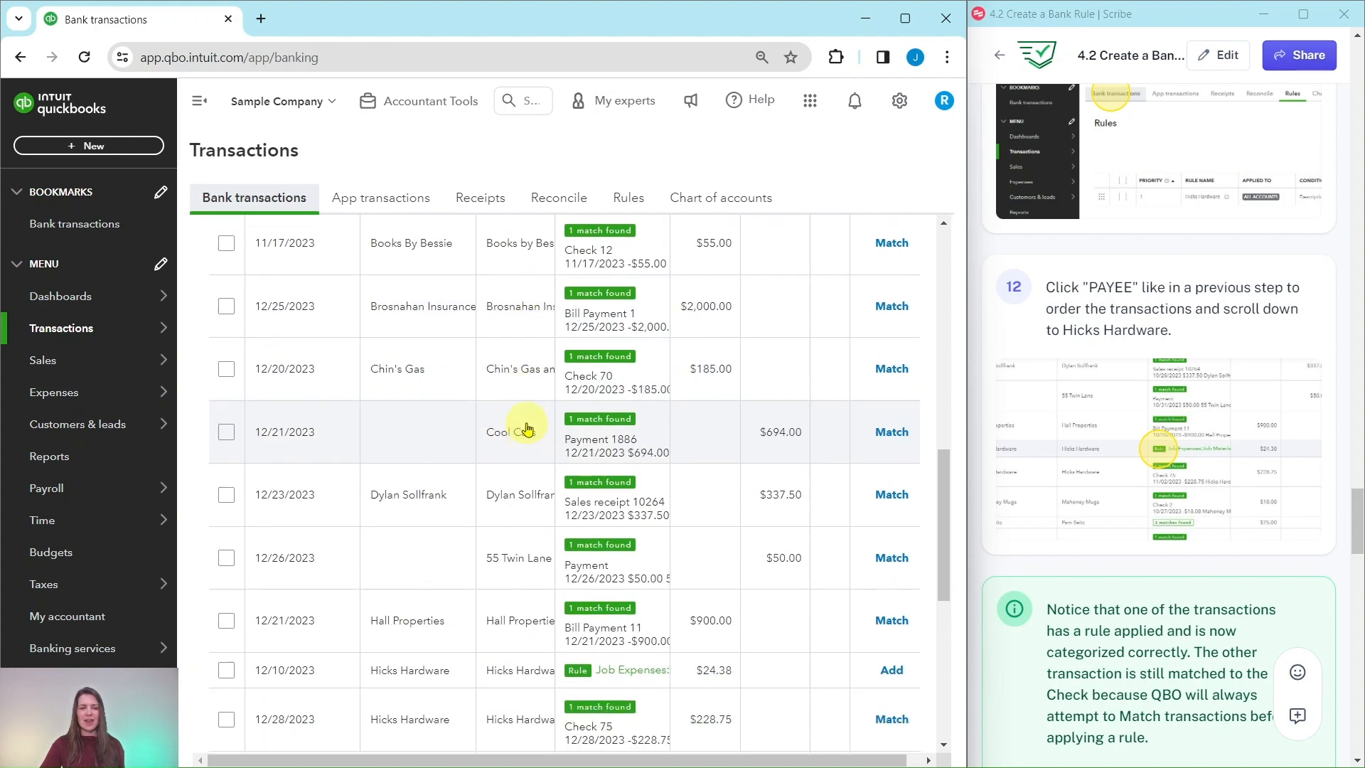
pyautogui.scroll(-3, 526, 426)
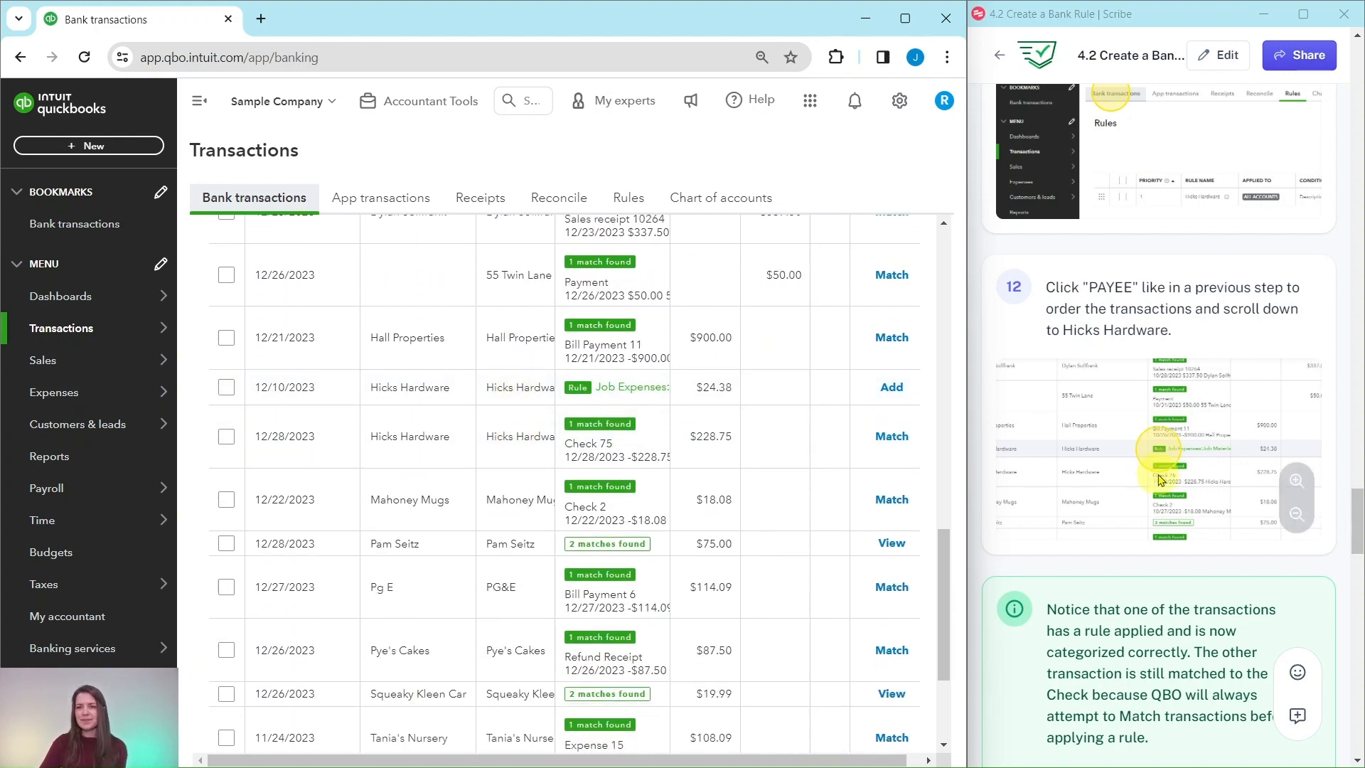
# Step: Edit the Hicks Hardware bank rule to turn on Auto-add, and save it
pyautogui.scroll(-5, 1160, 480)
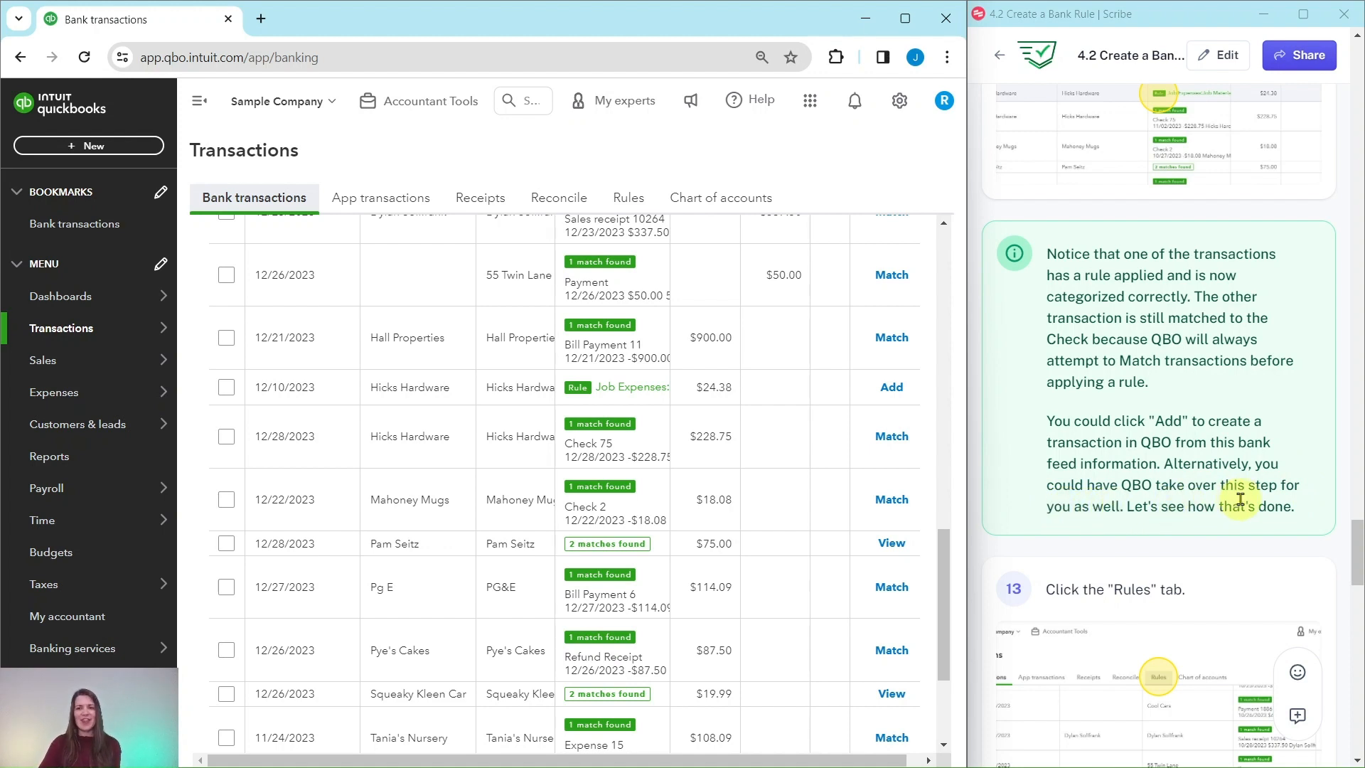
pyautogui.scroll(-3, 1240, 499)
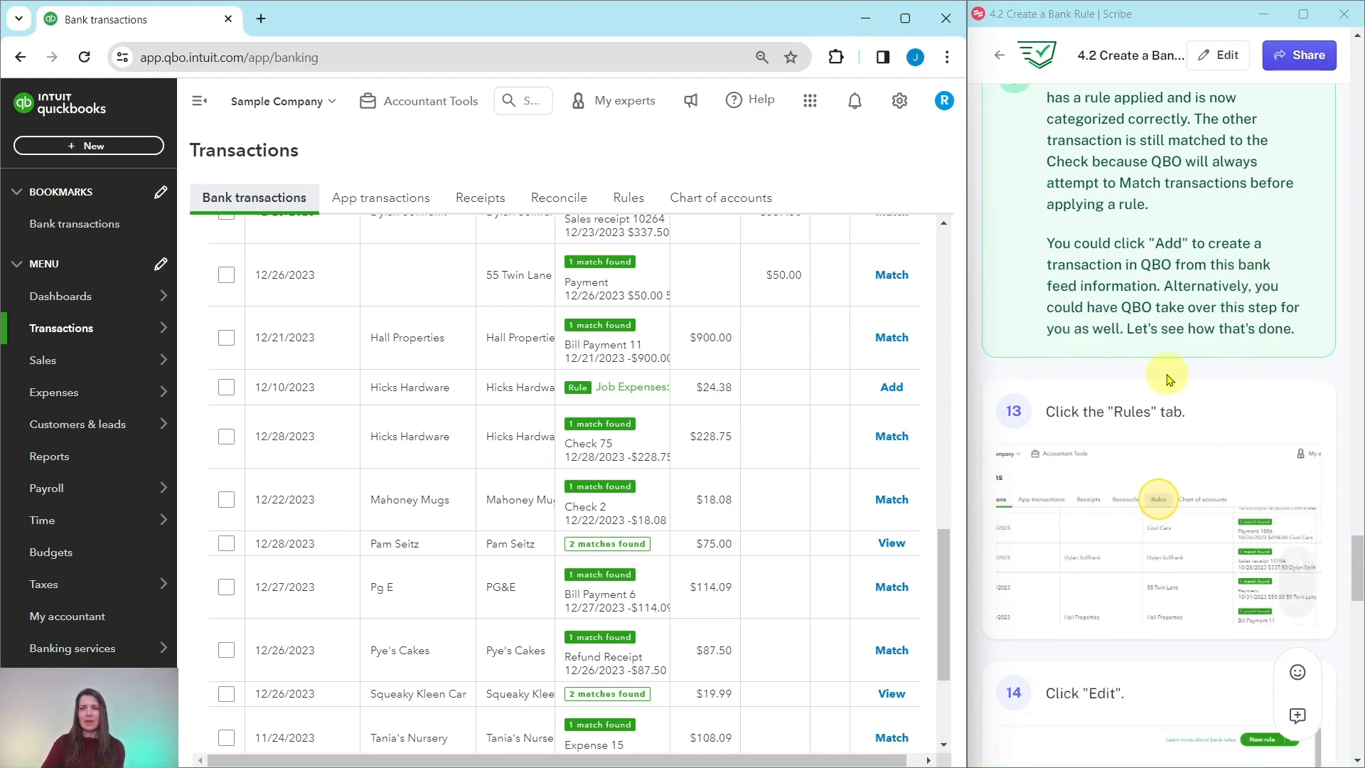
pyautogui.scroll(-3, 1167, 378)
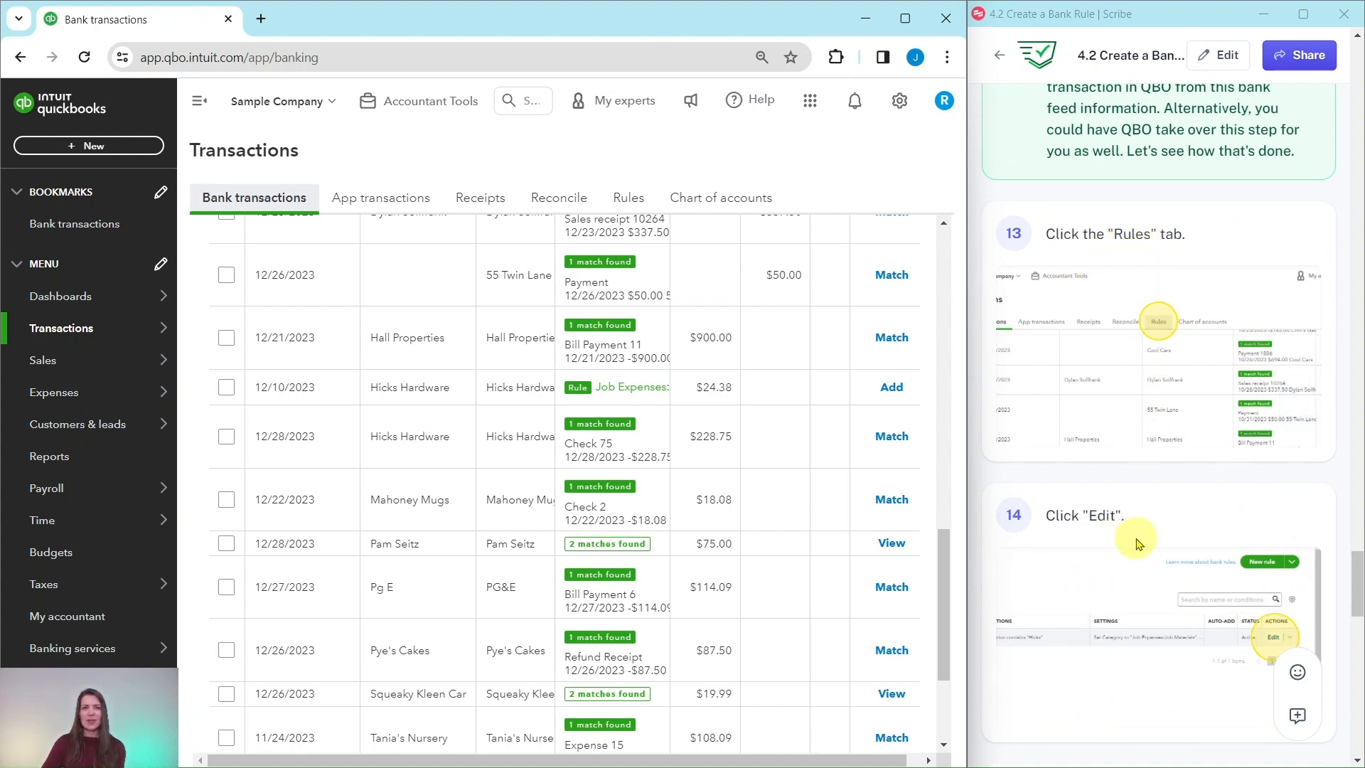
pyautogui.click(633, 204)
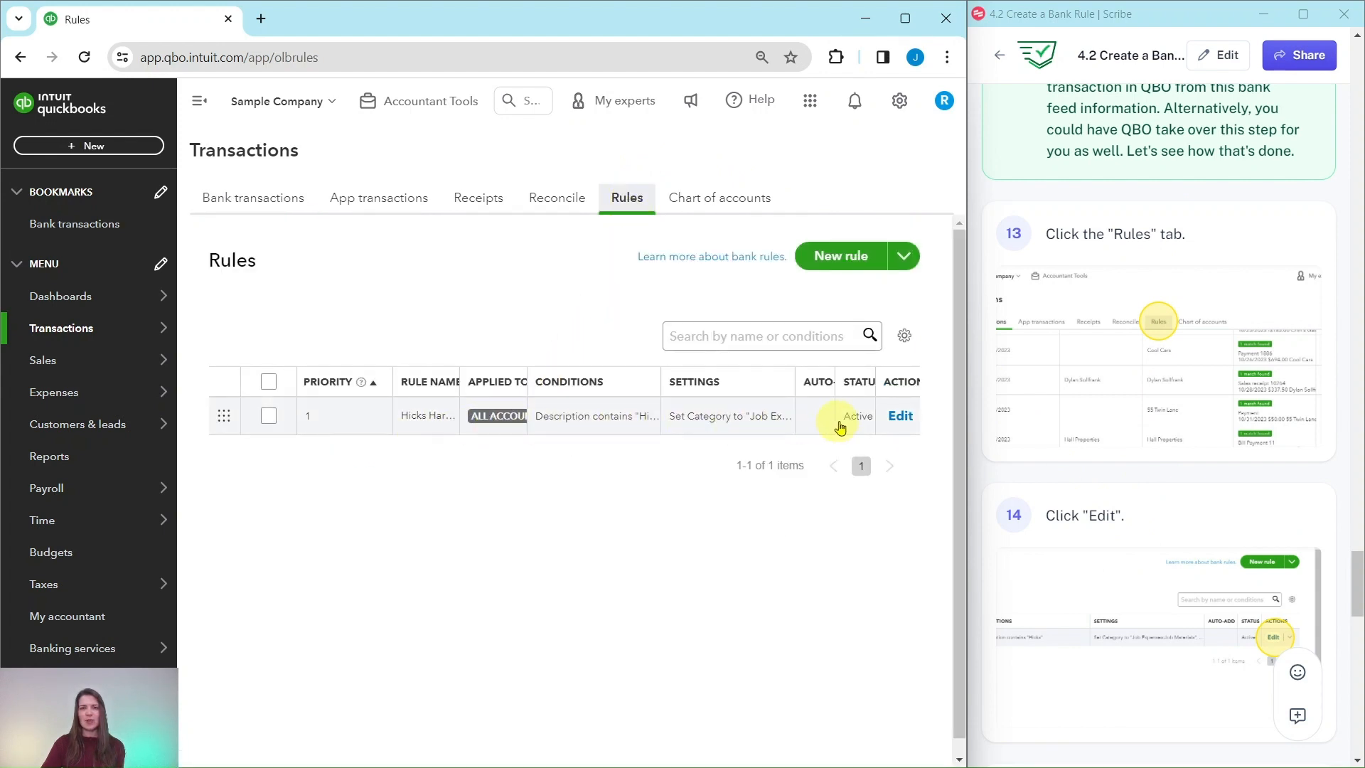
pyautogui.click(904, 425)
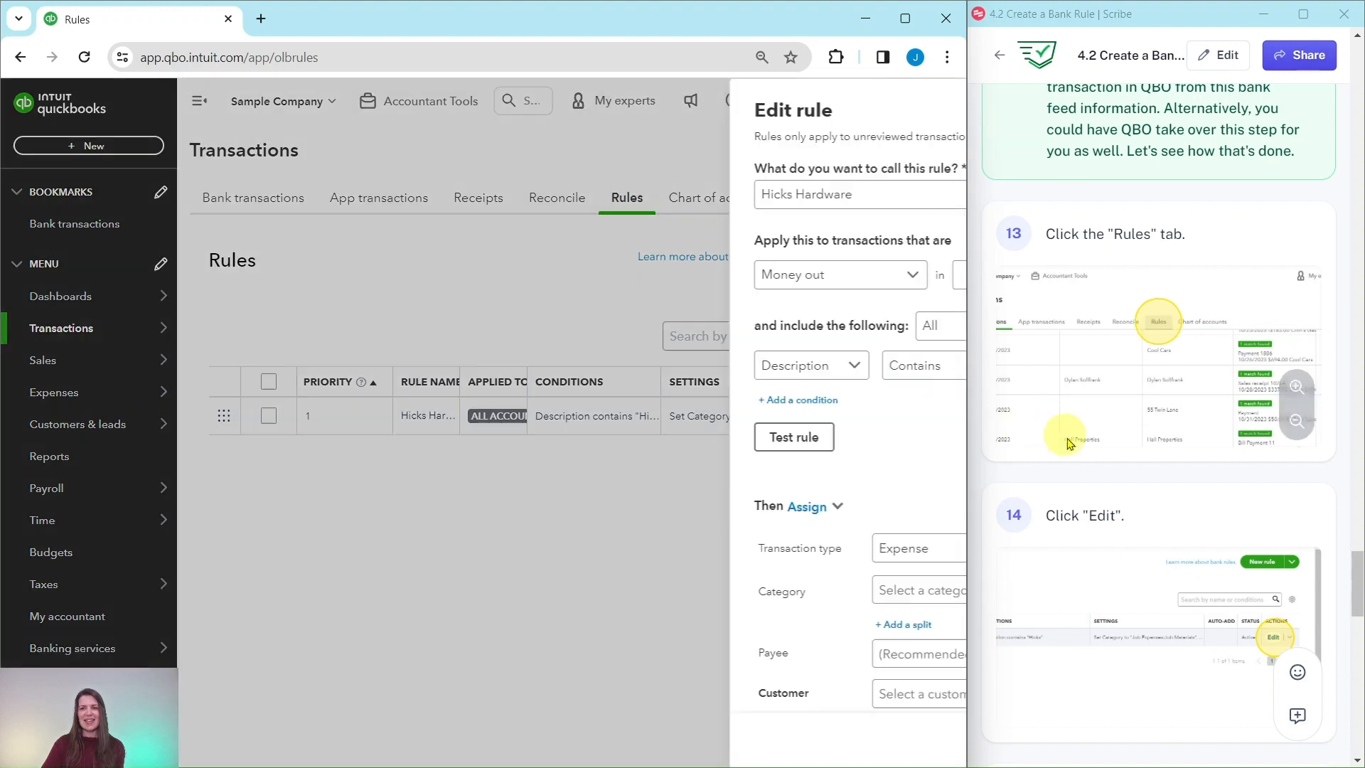
pyautogui.scroll(-8, 1072, 441)
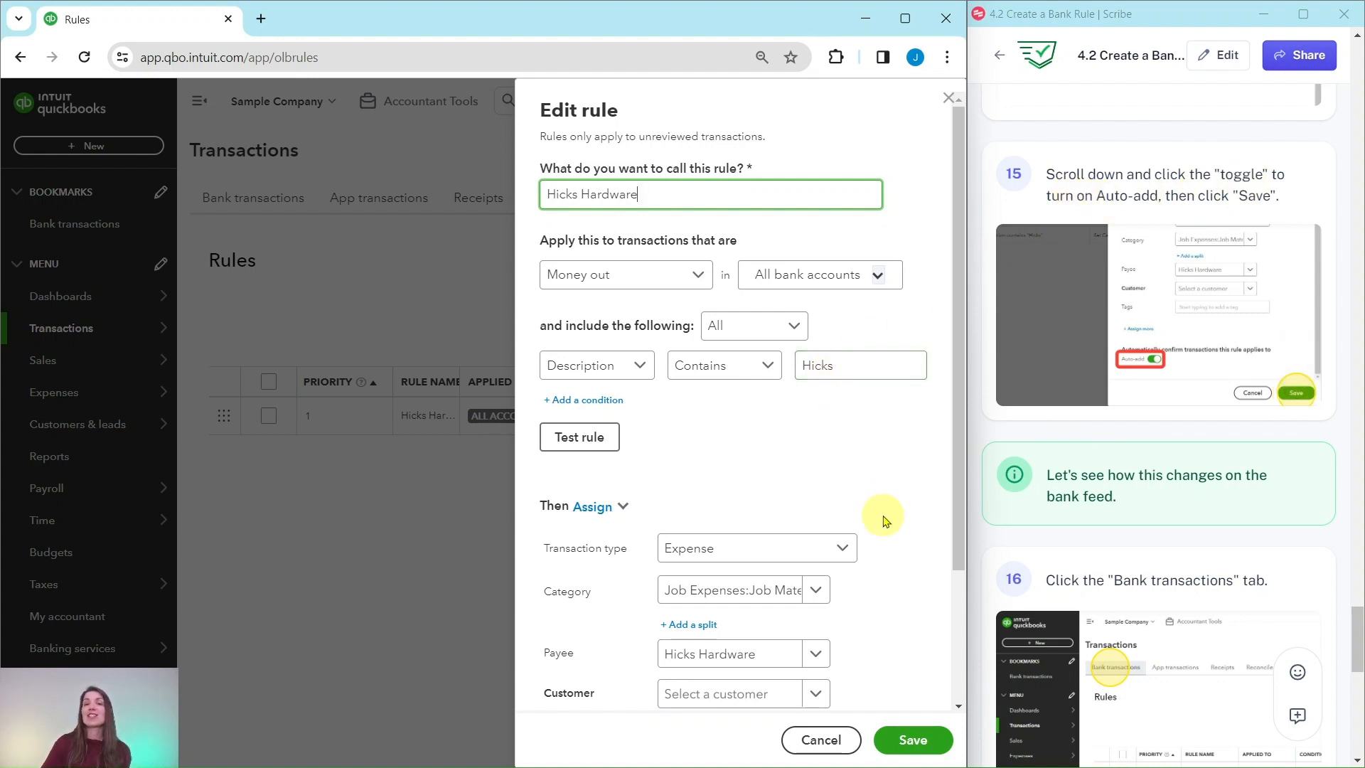
pyautogui.scroll(-3, 870, 480)
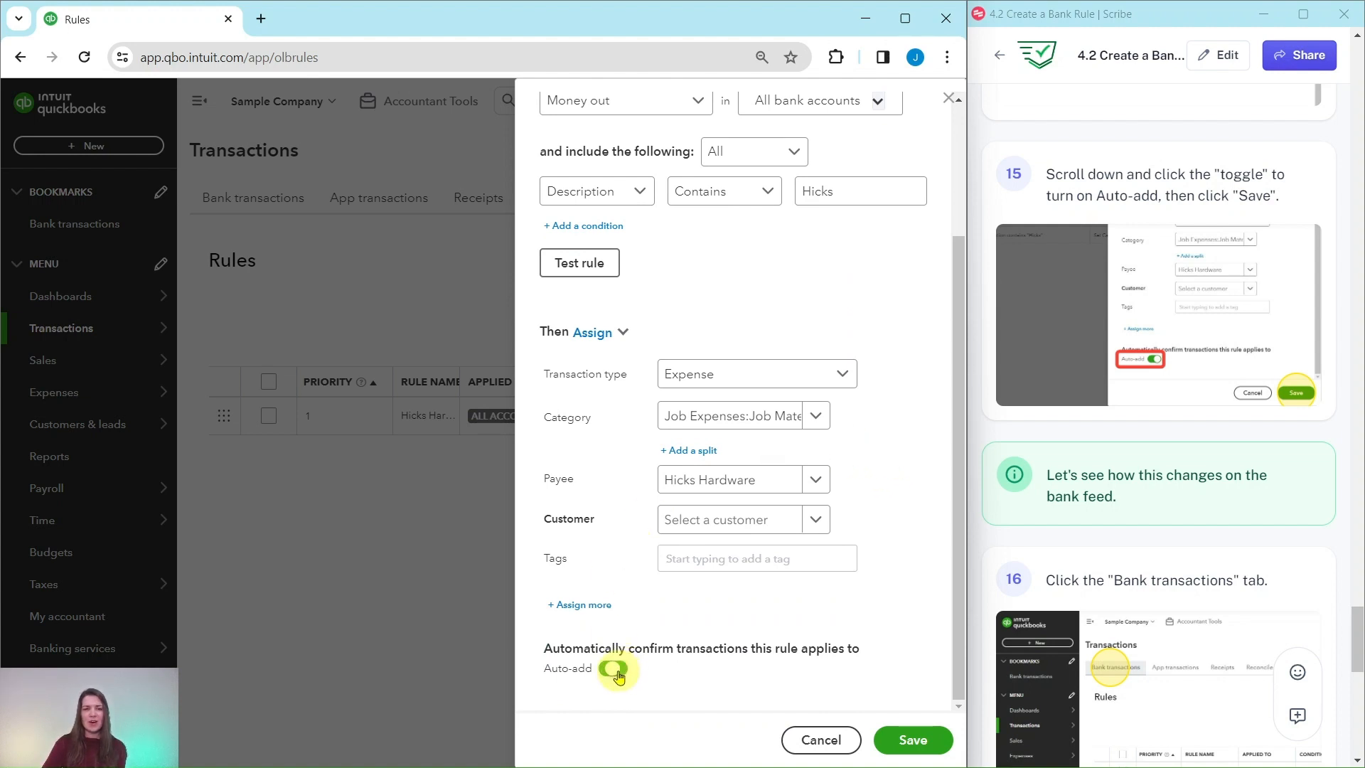
pyautogui.click(913, 739)
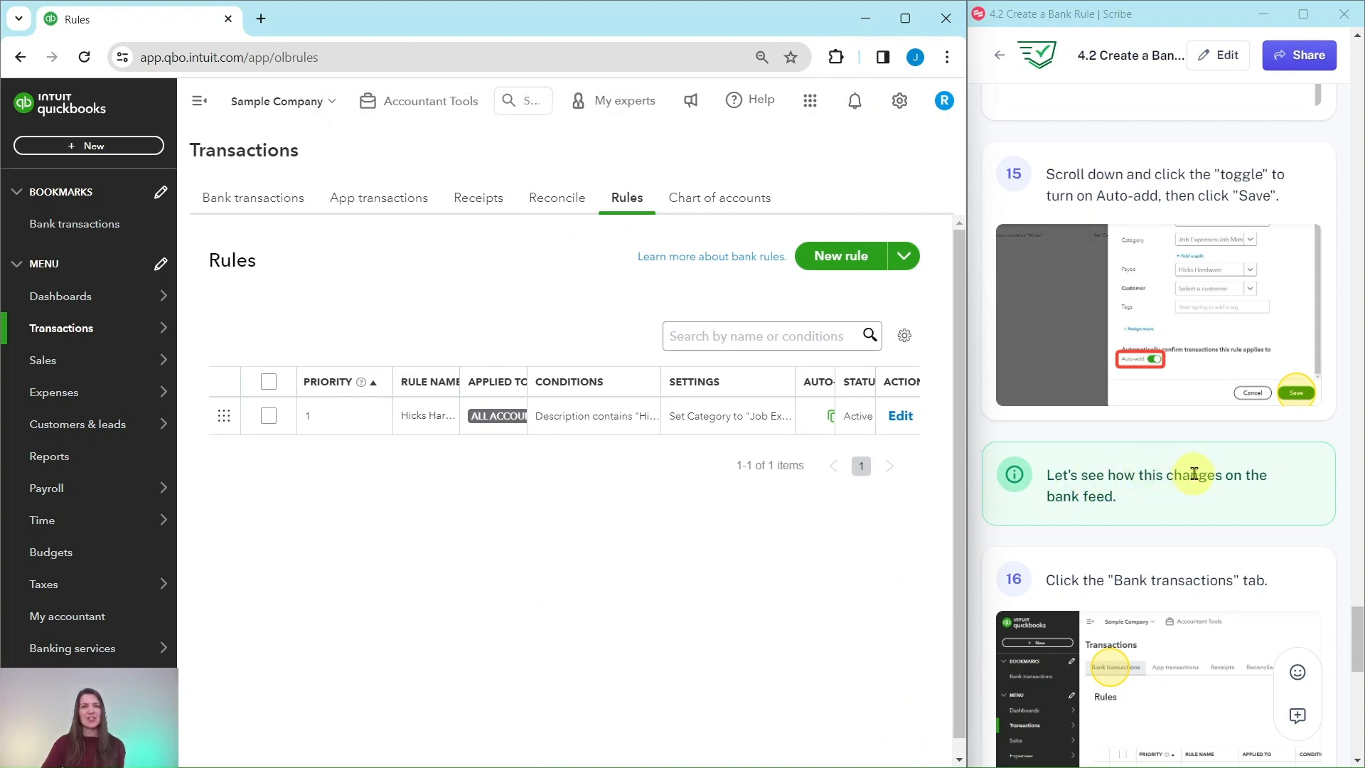
# Step: Return to the bank transactions and check the For review list for Hicks Hardware entries
pyautogui.scroll(-5, 1194, 466)
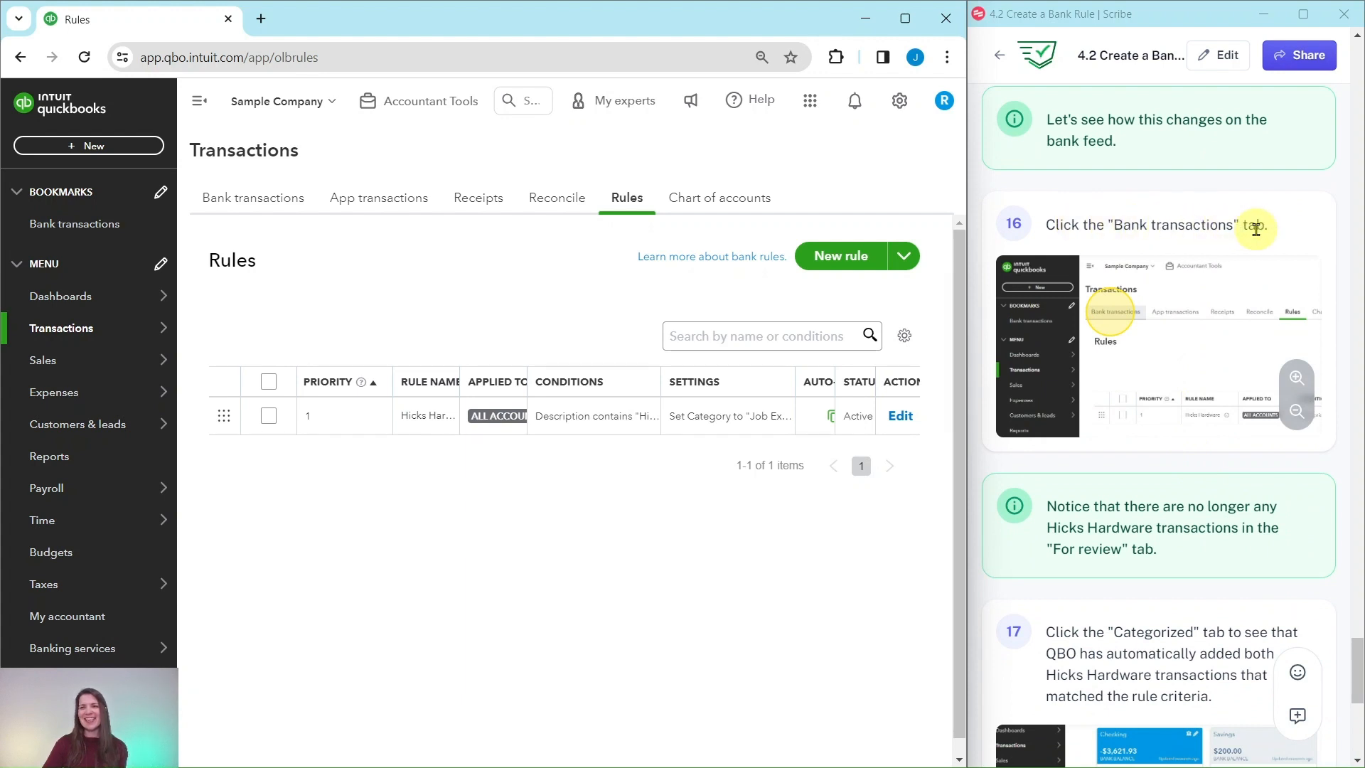
pyautogui.click(229, 197)
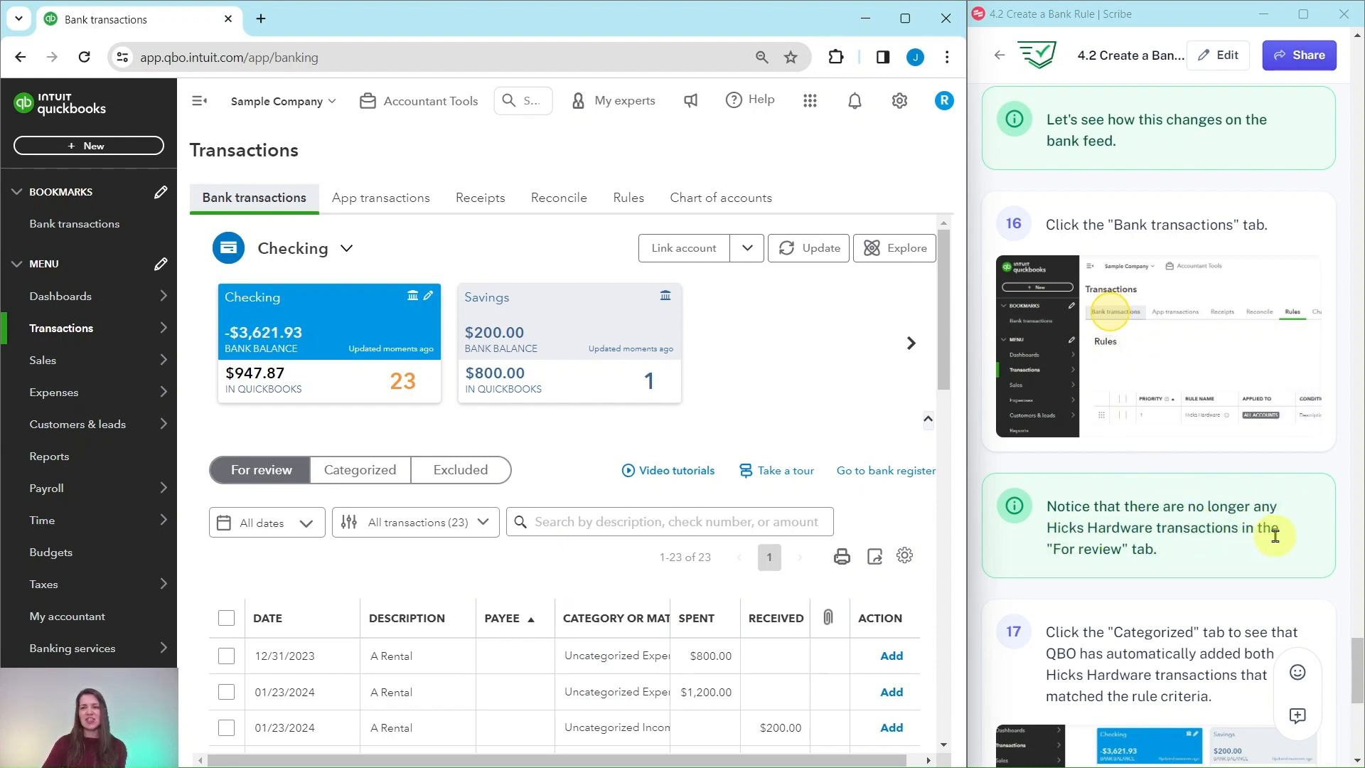
pyautogui.scroll(-5, 564, 502)
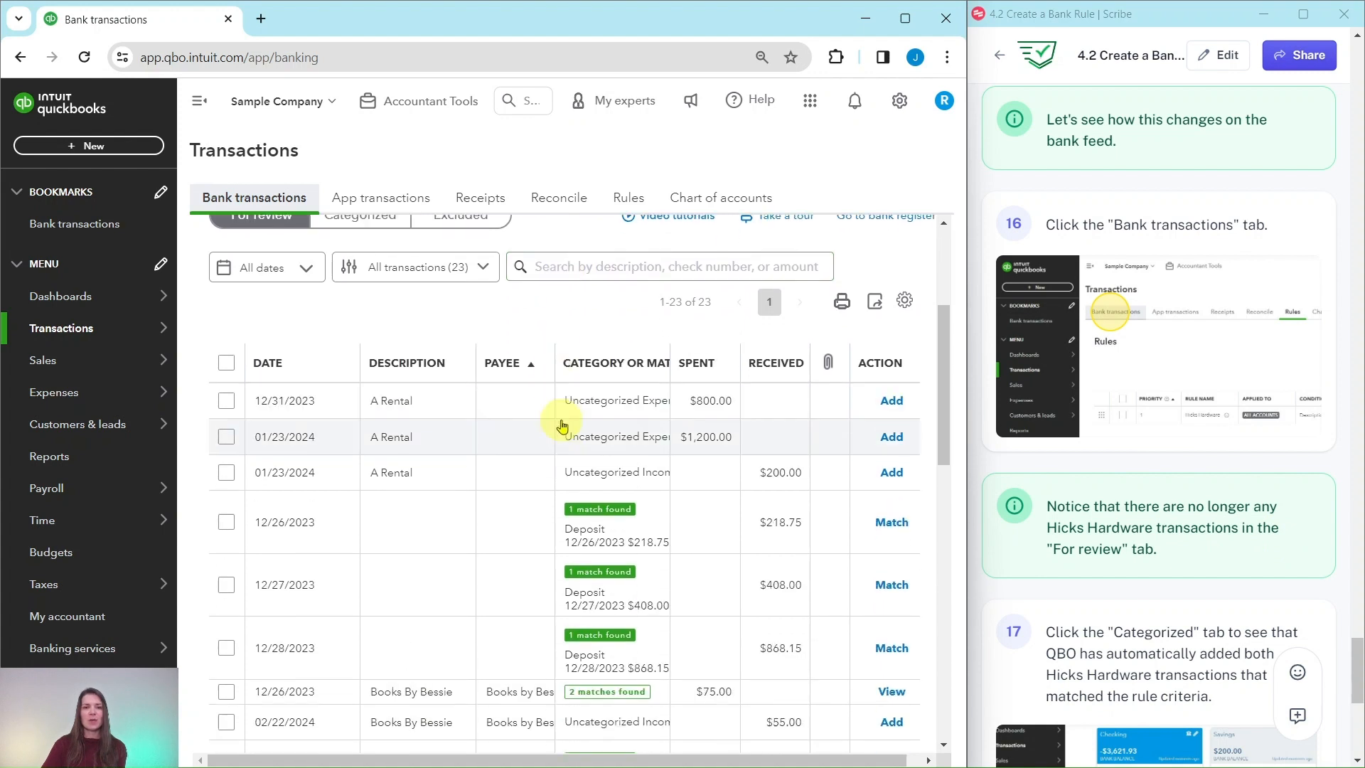
pyautogui.scroll(-8, 556, 329)
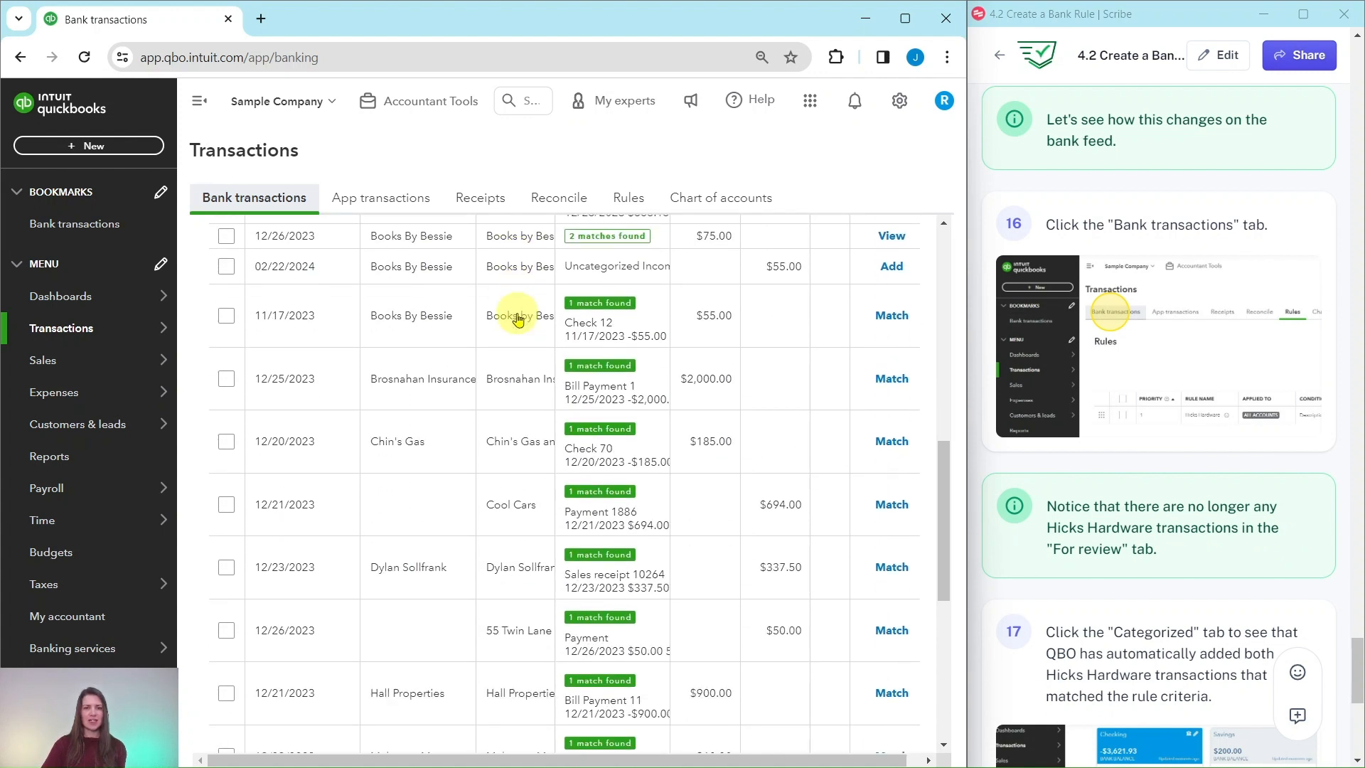
pyautogui.scroll(-3, 518, 319)
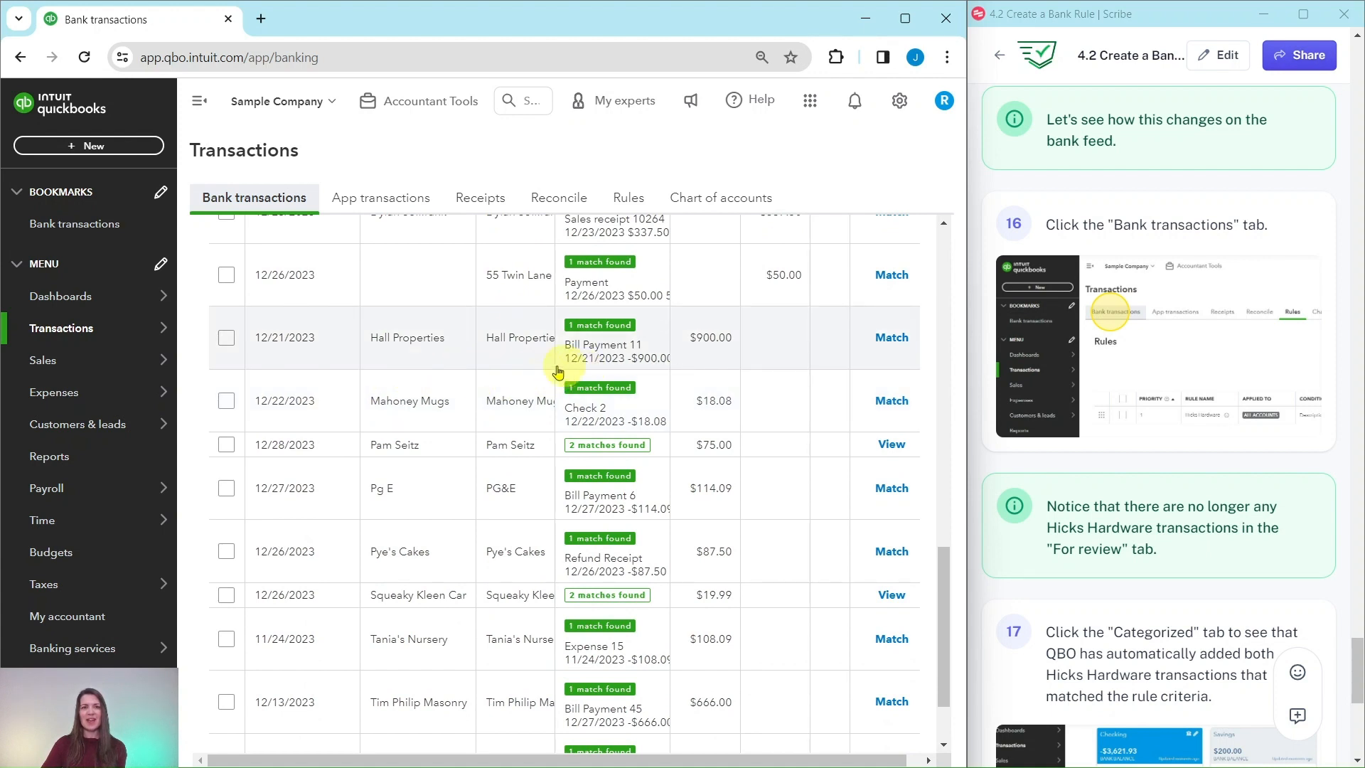
# Step: Show the categorized Checking transactions to inspect the Hicks Hardware entries added by the rule
pyautogui.scroll(-6, 1131, 426)
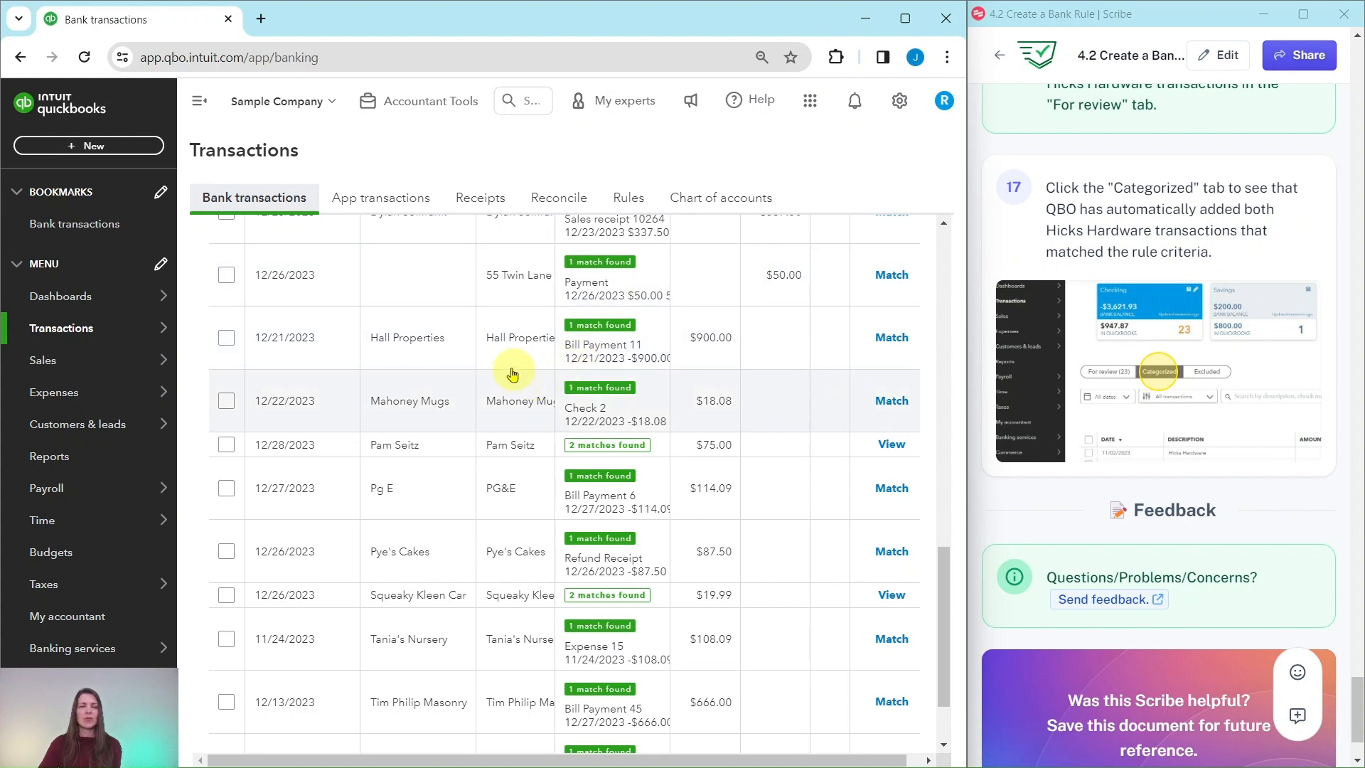
pyautogui.scroll(3, 509, 364)
pyautogui.scroll(10, 502, 362)
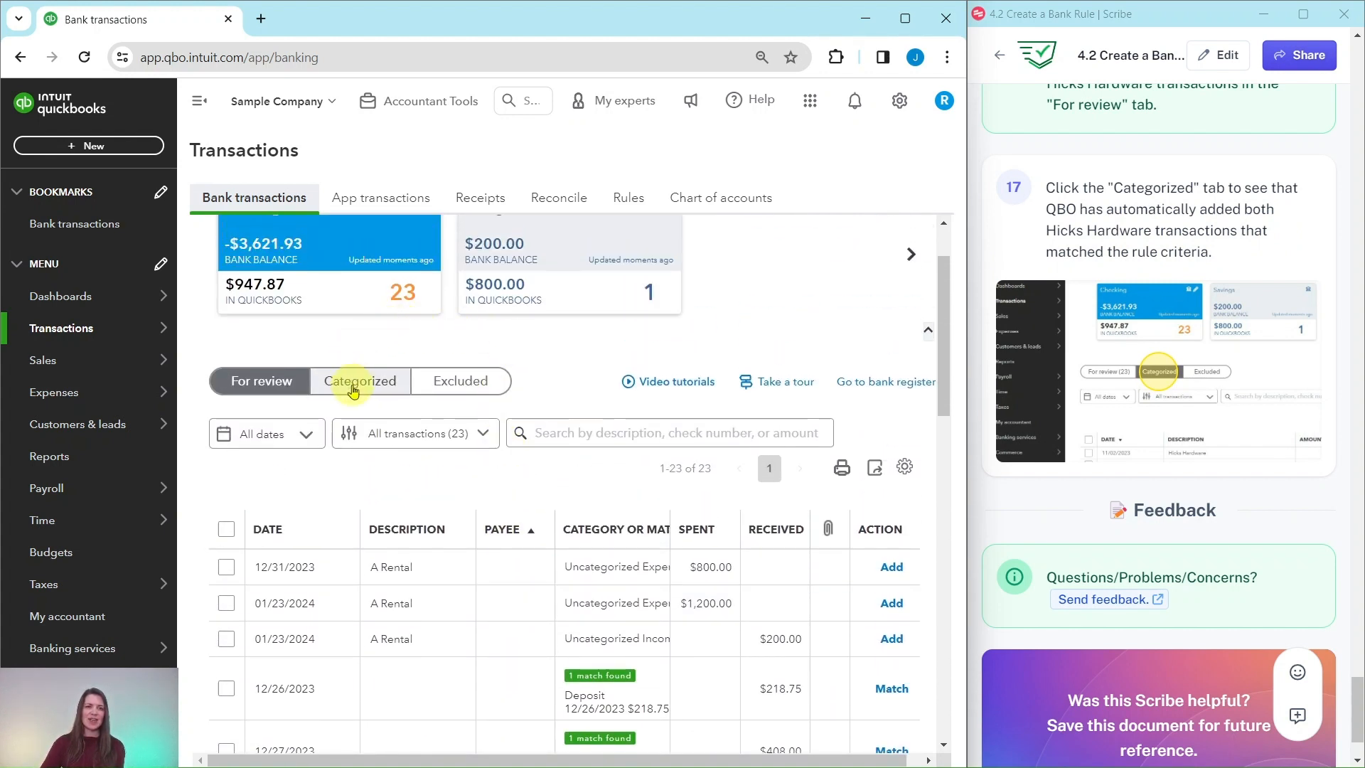
pyautogui.click(353, 384)
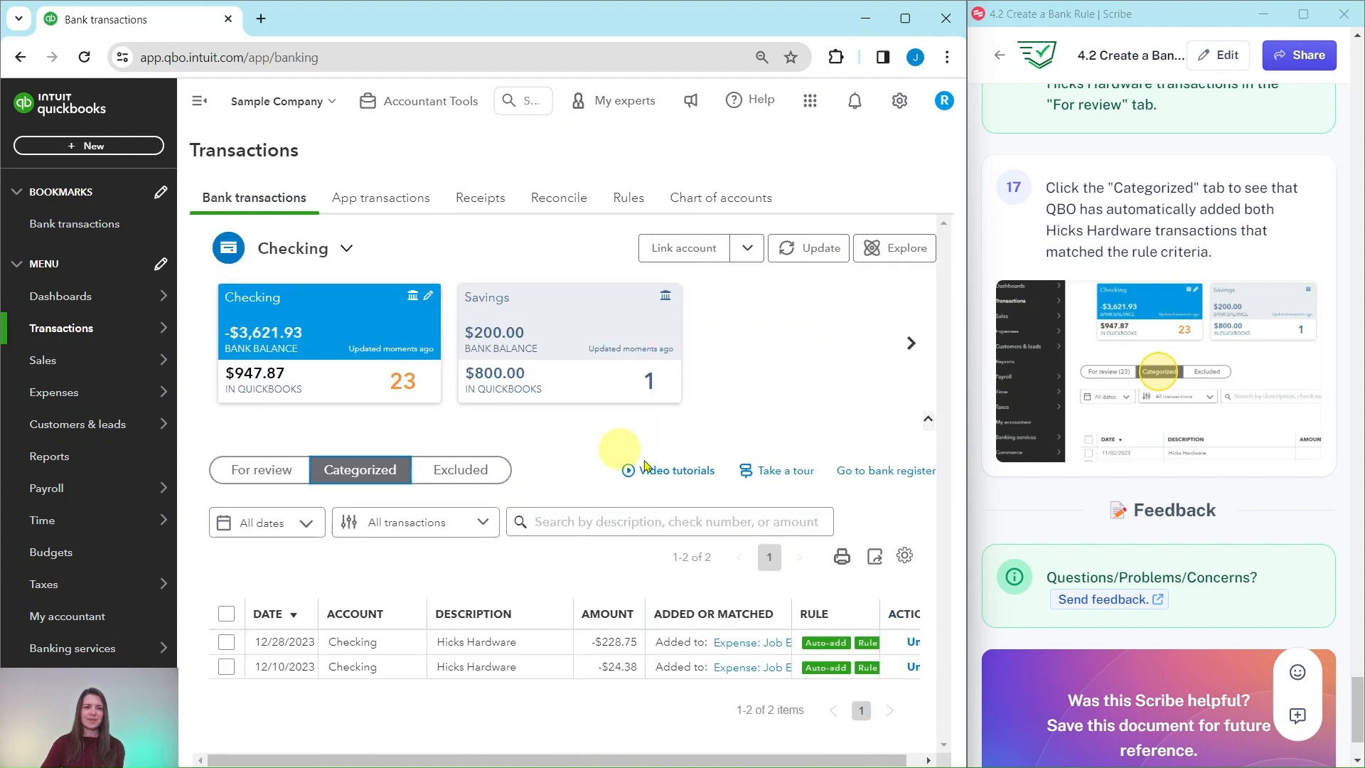